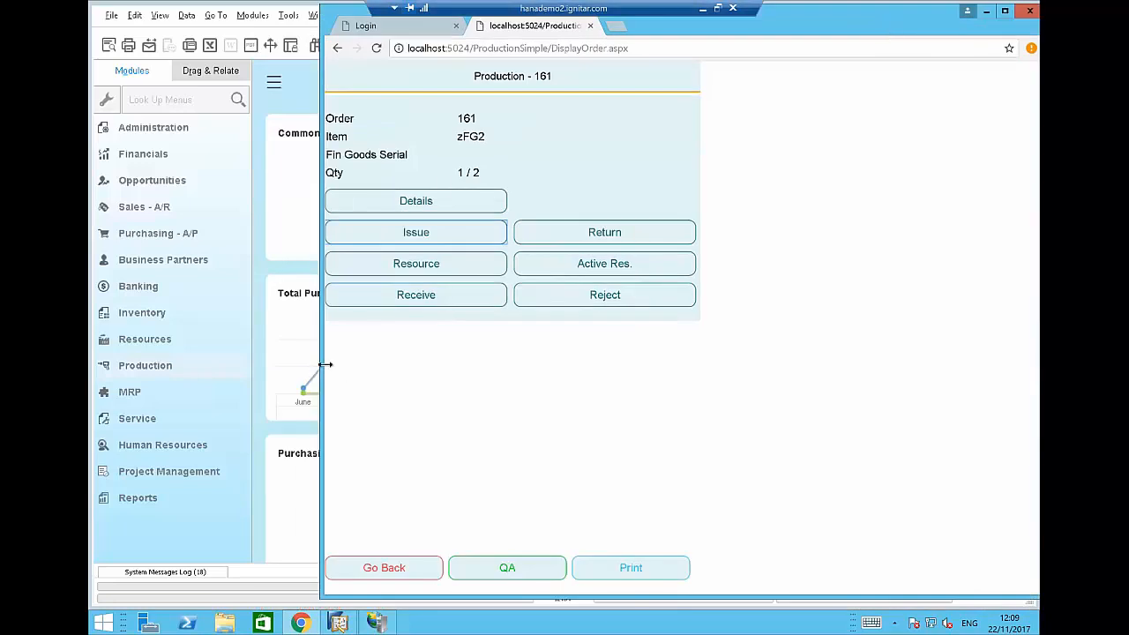
Narrow, shorten and lower the Chrome window so the SAP cockpit shows beside it.
{"action": "left_click_drag", "start_coordinate": [324, 361], "coordinate": [496, 355]}
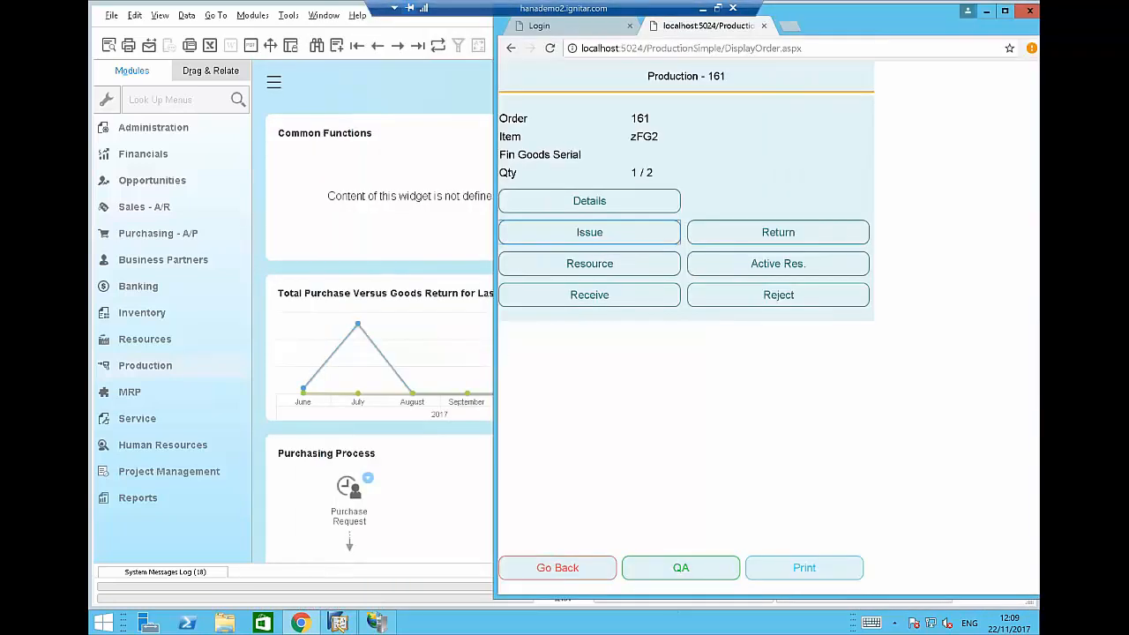
{"action": "left_click_drag", "start_coordinate": [669, 598], "coordinate": [664, 513]}
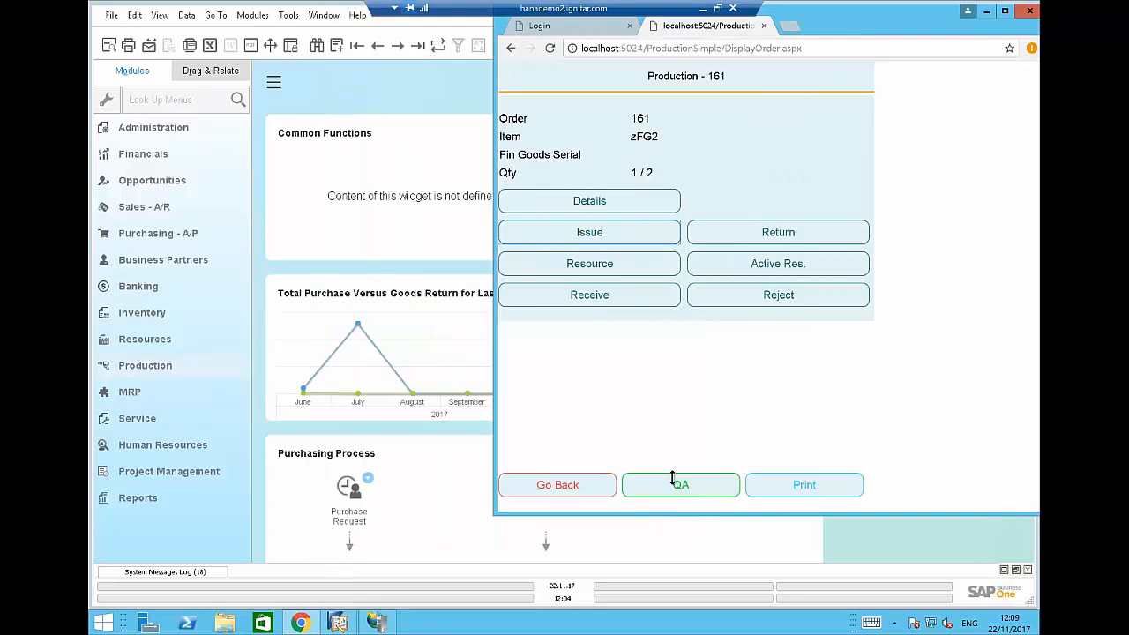
{"action": "left_click_drag", "start_coordinate": [843, 23], "coordinate": [838, 62]}
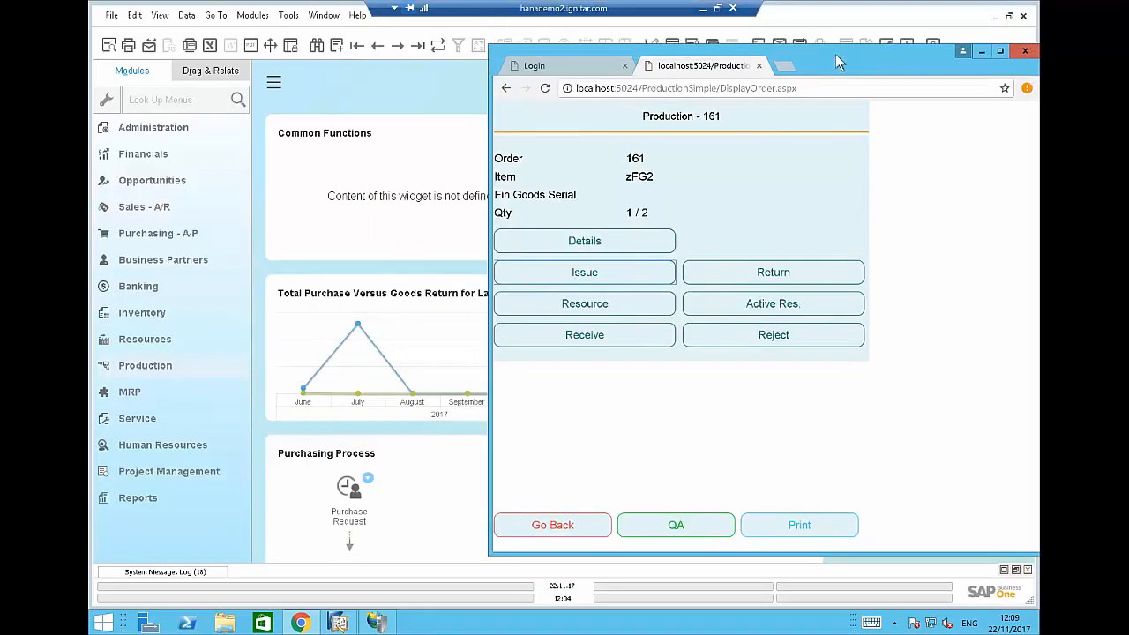
Back out of order 161 to the WMS Main Menu and log out.
{"action": "left_click", "coordinate": [550, 527]}
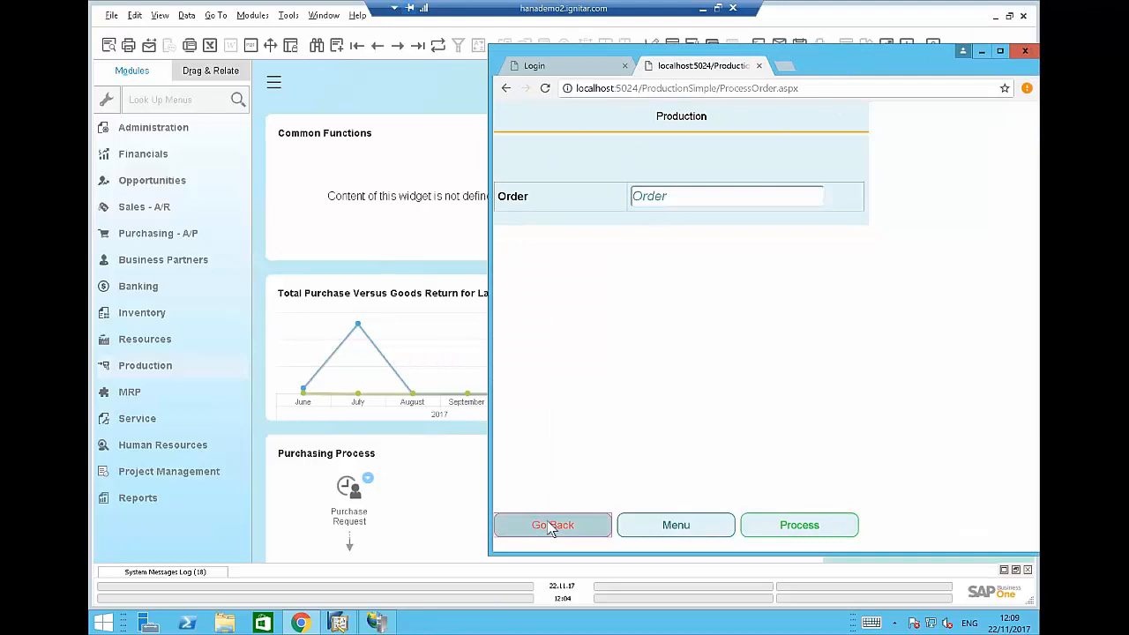
{"action": "left_click", "coordinate": [551, 527]}
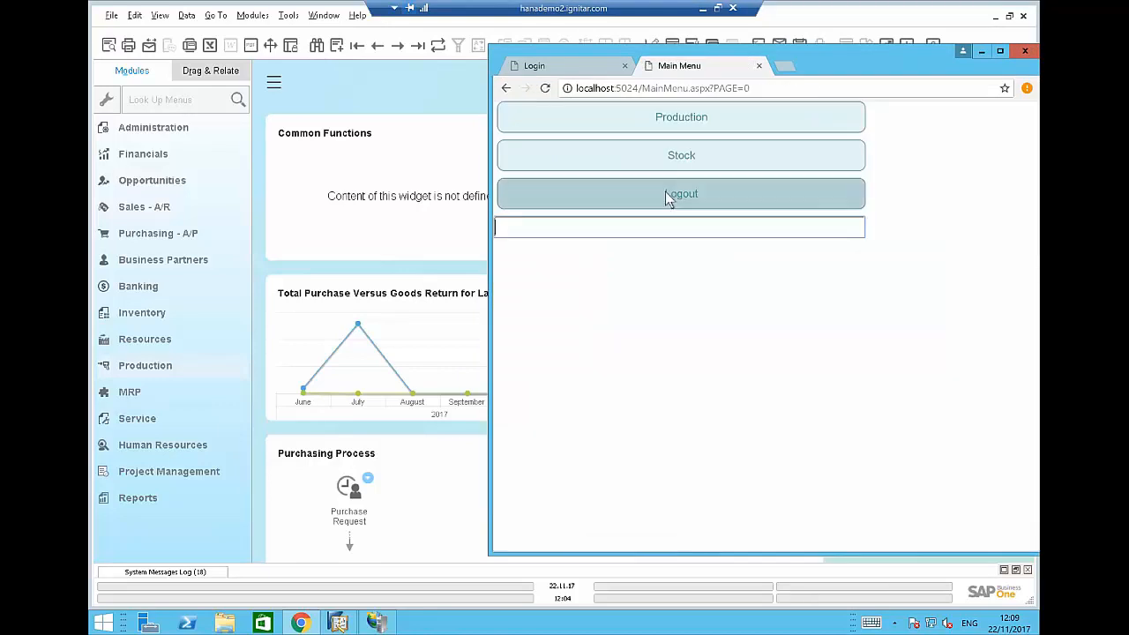
{"action": "left_click", "coordinate": [666, 197]}
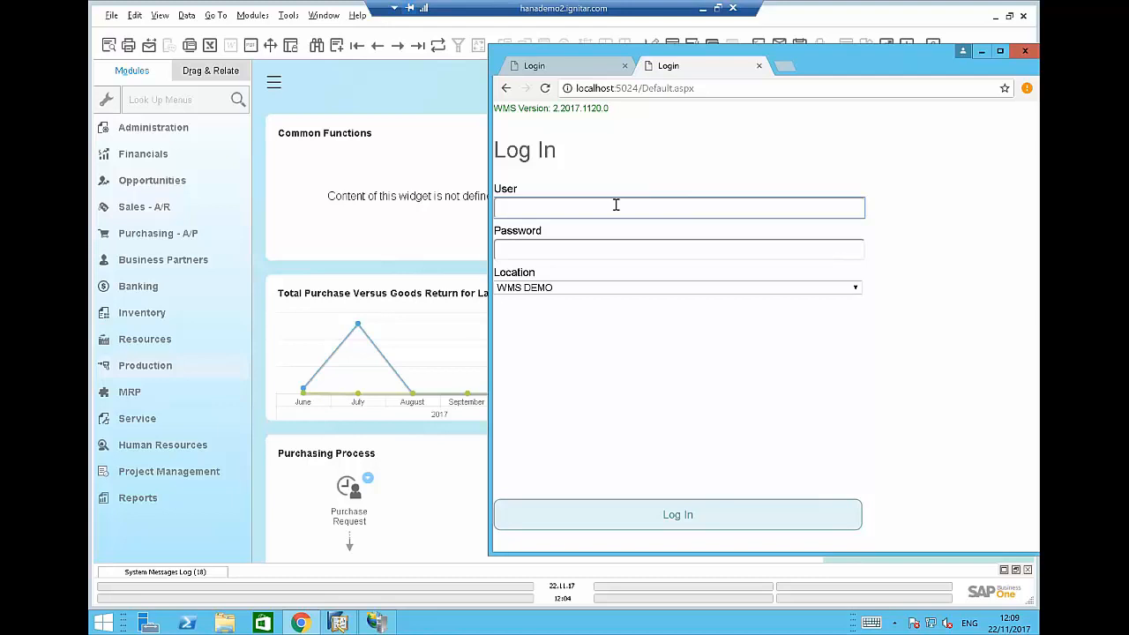
Enter the WMS user and password and log back in.
{"action": "key", "text": "Tab"}
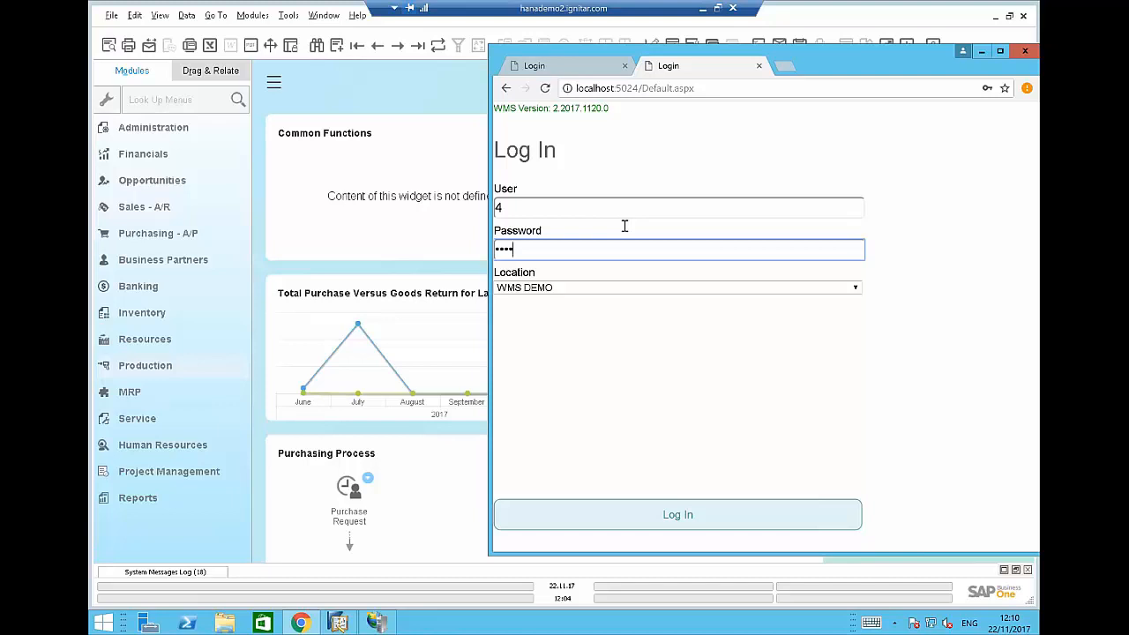
{"action": "left_click", "coordinate": [689, 518]}
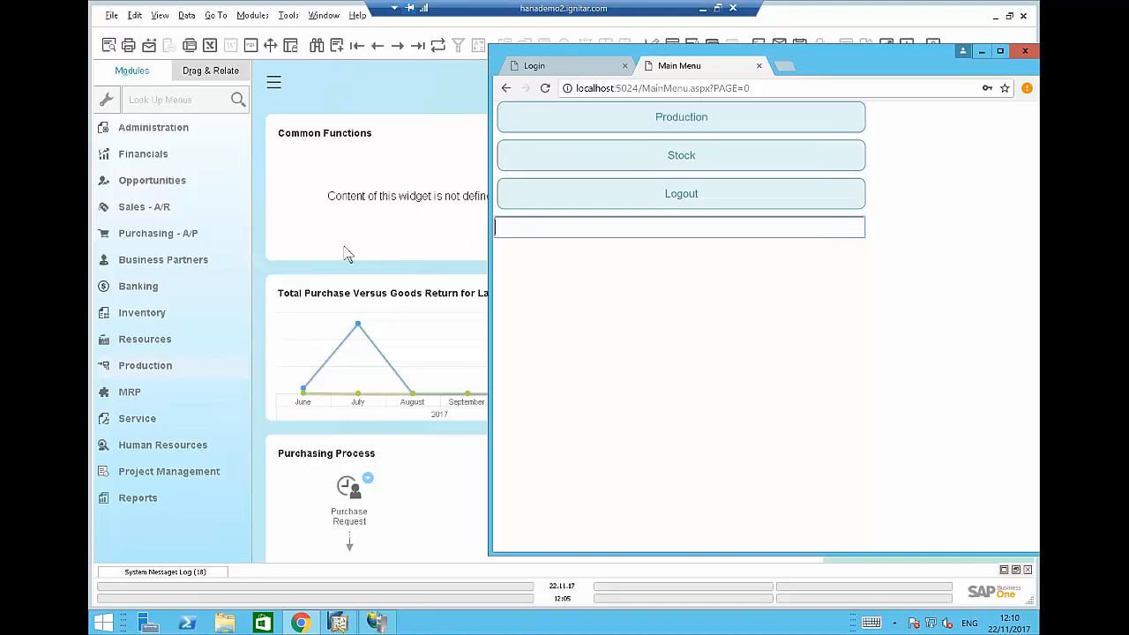
Bring SAP forward, open a new Production Order (No. 163) and search product z*.
{"action": "left_click", "coordinate": [423, 83]}
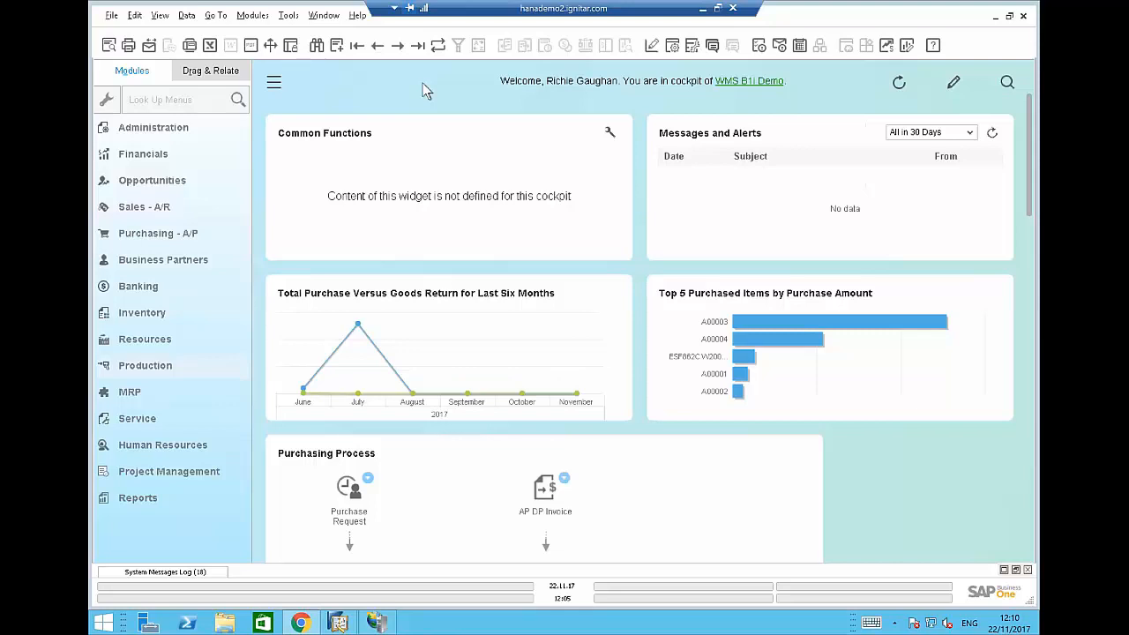
{"action": "left_click", "coordinate": [150, 366]}
{"action": "left_click", "coordinate": [156, 228]}
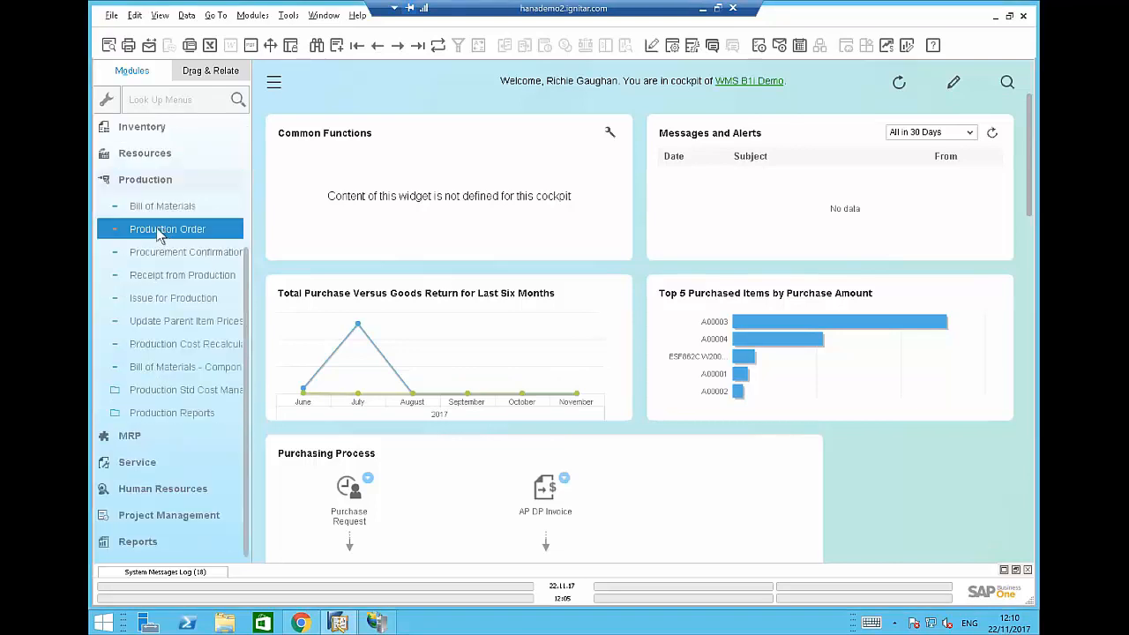
{"action": "type", "text": "z"}
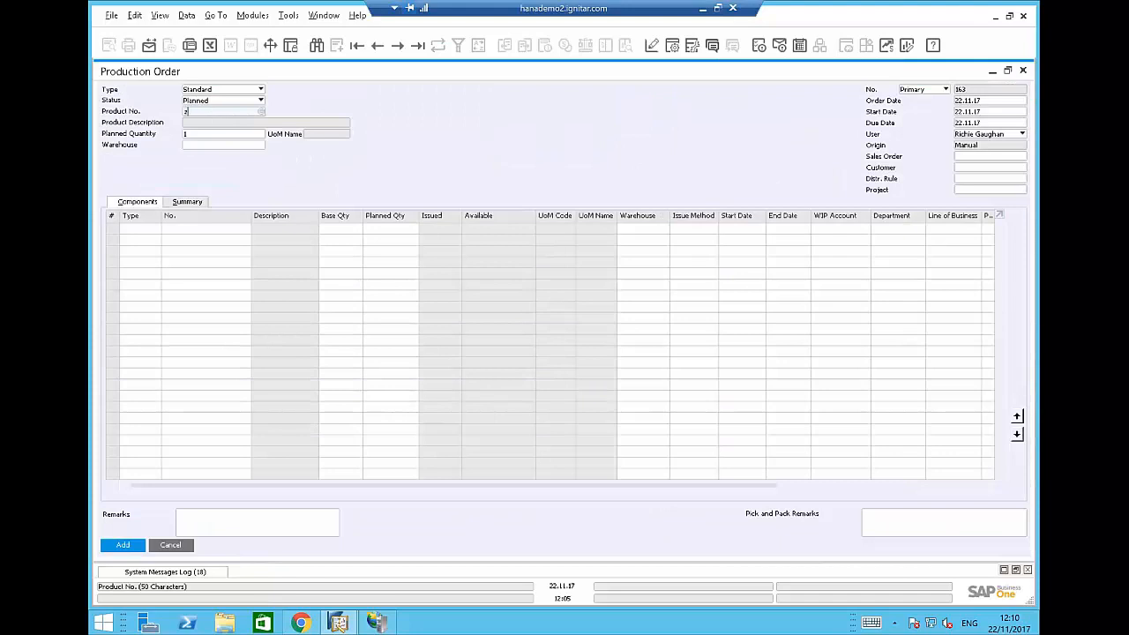
{"action": "type", "text": "*"}
Choose zFG2 from the BOM list as product, then open its Bill of Materials maximized.
{"action": "key", "text": "Tab"}
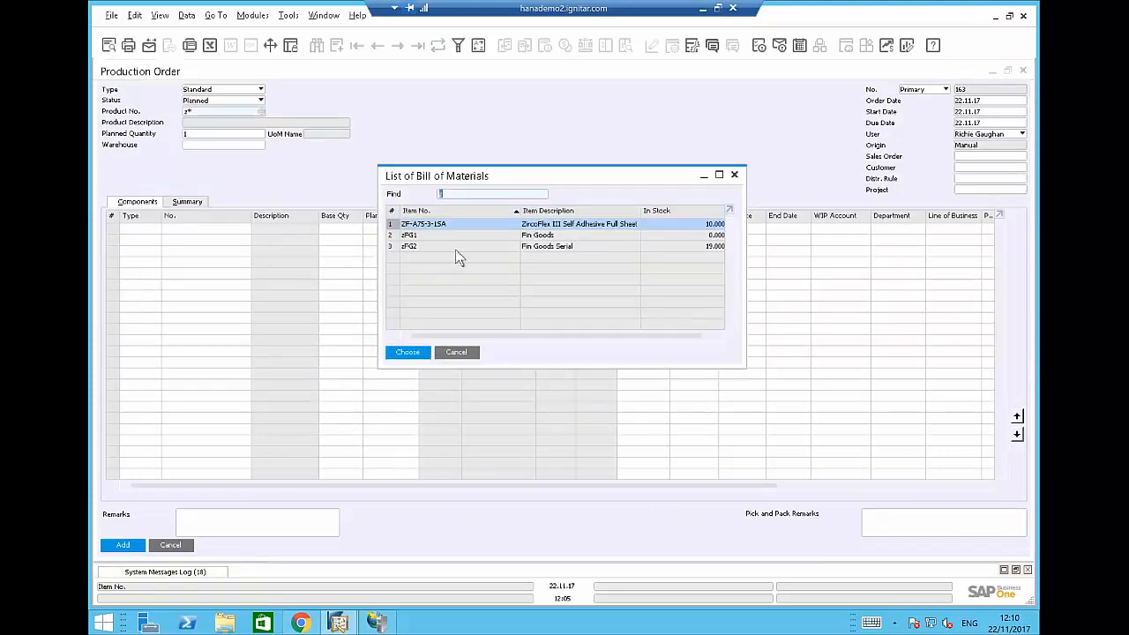
{"action": "left_click", "coordinate": [455, 248]}
{"action": "double_click", "coordinate": [455, 249]}
{"action": "left_click", "coordinate": [455, 248]}
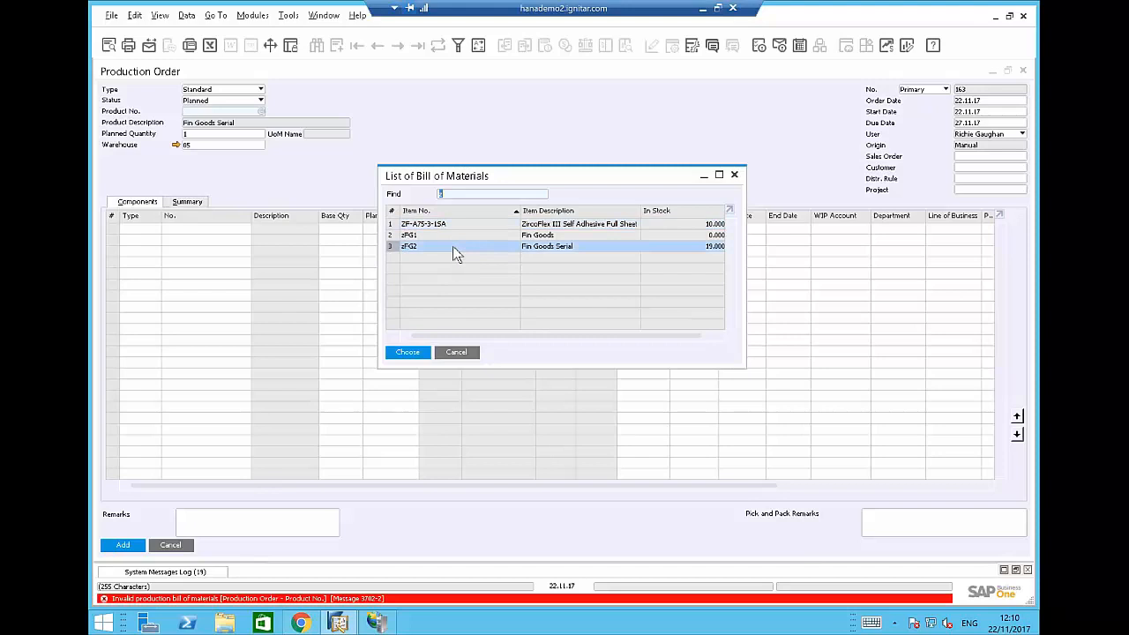
{"action": "double_click", "coordinate": [455, 249]}
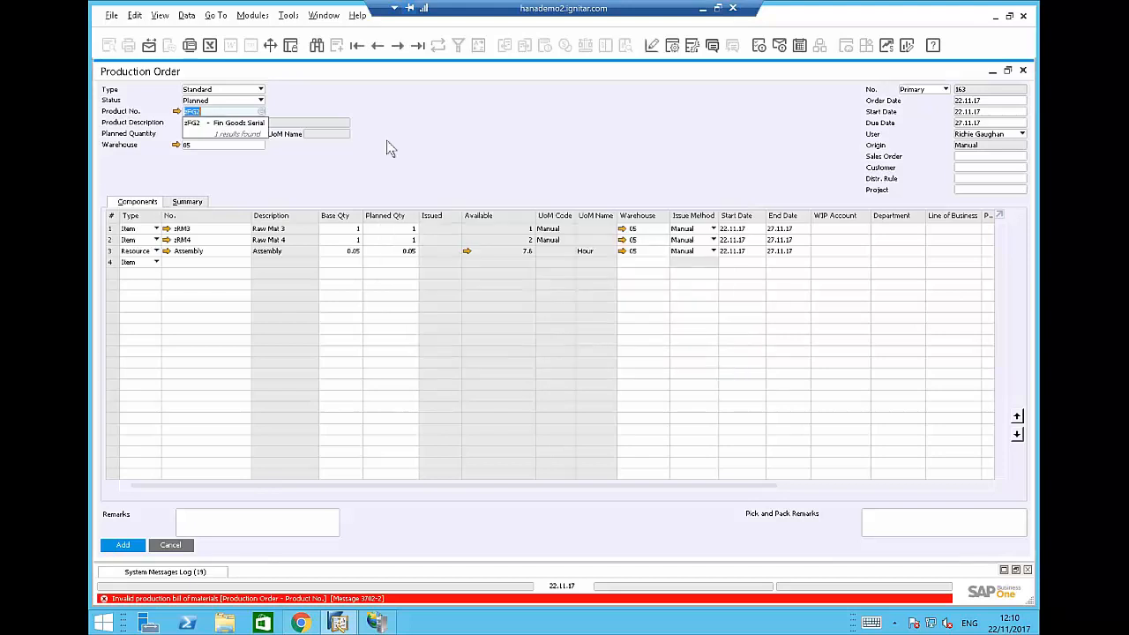
{"action": "left_click", "coordinate": [177, 111]}
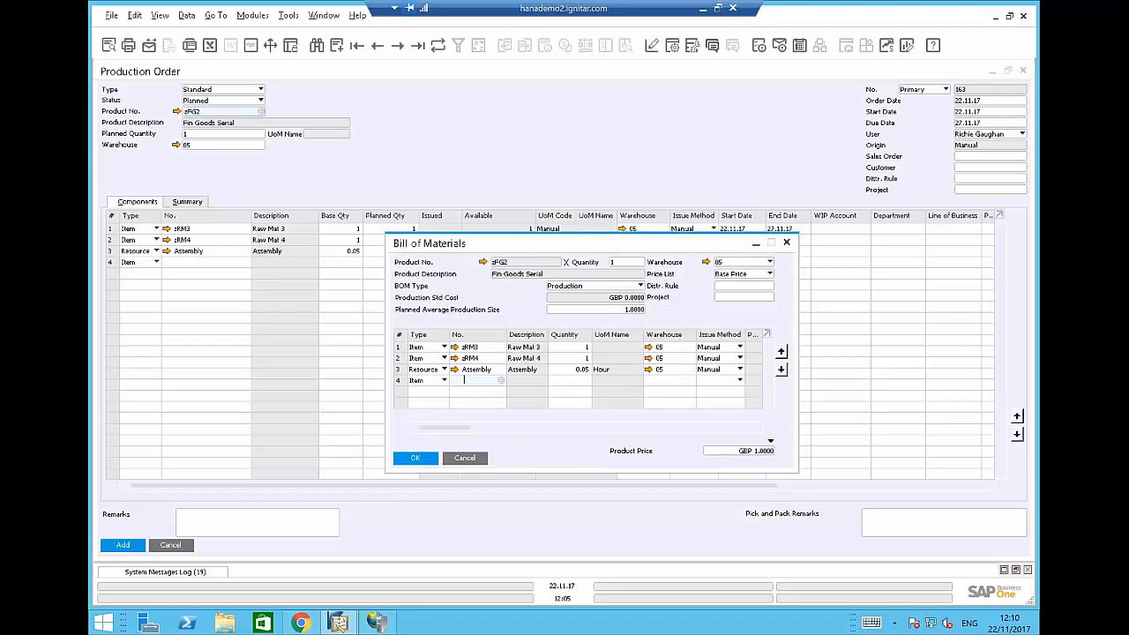
{"action": "double_click", "coordinate": [737, 243]}
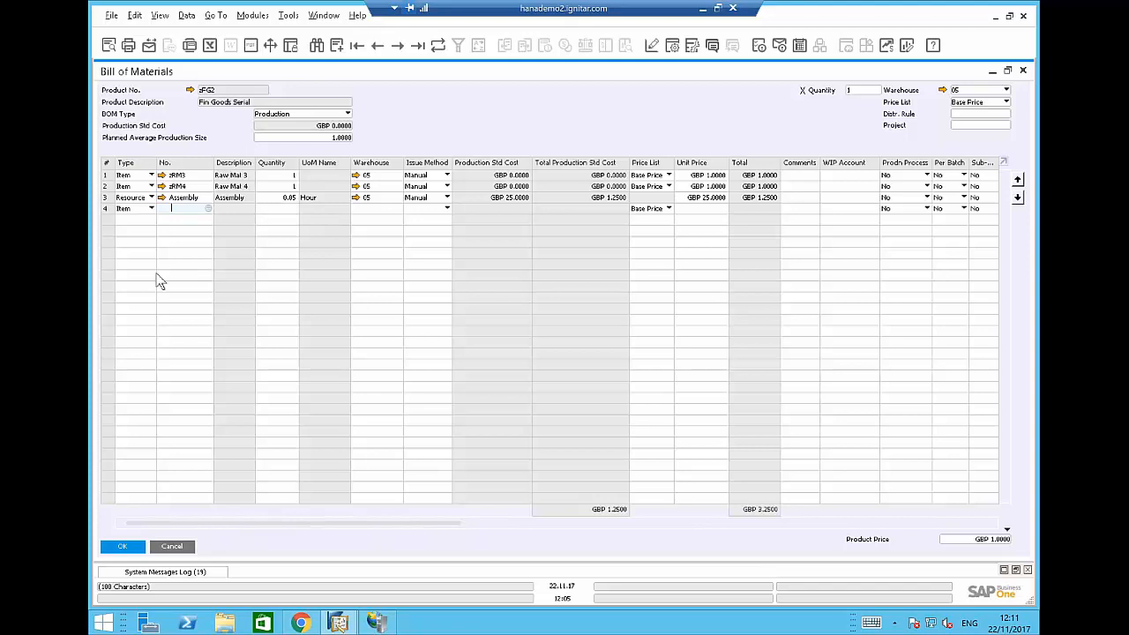
Close the BOM, set planned quantity to 2 and add production order 163.
{"action": "left_click", "coordinate": [128, 547]}
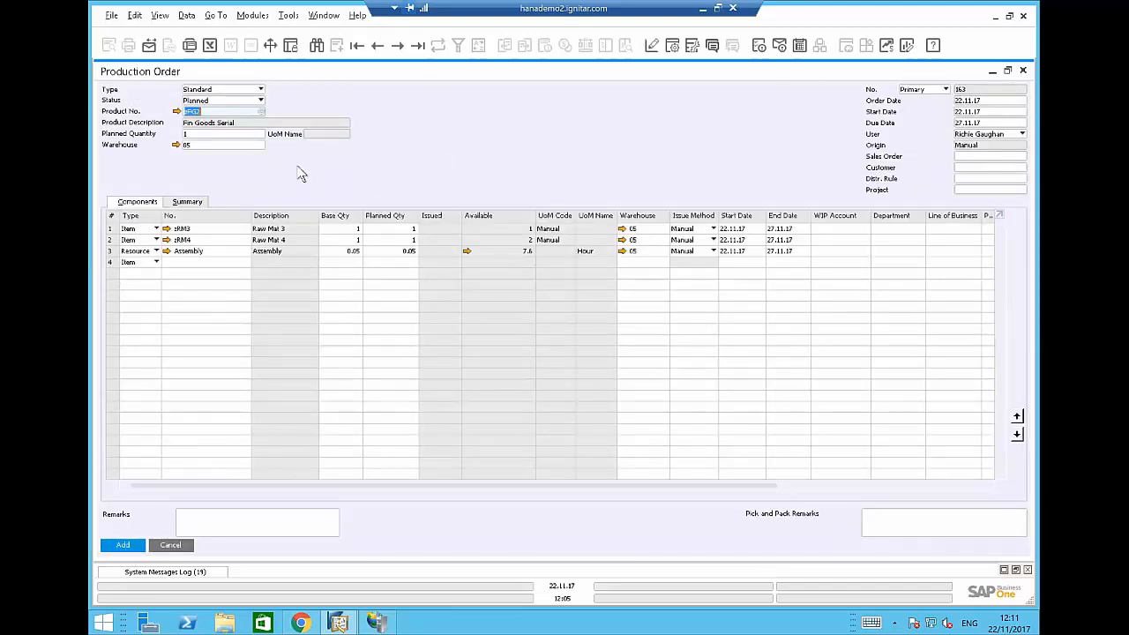
{"action": "key", "text": "Tab"}
{"action": "type", "text": "2"}
{"action": "key", "text": "Tab"}
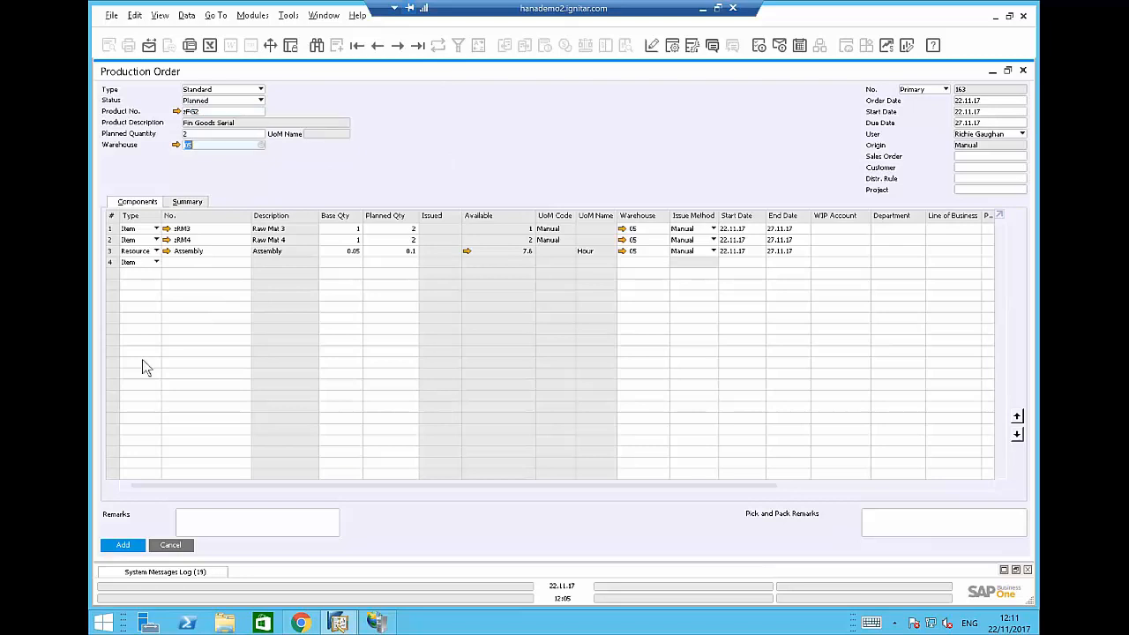
{"action": "left_click", "coordinate": [124, 546]}
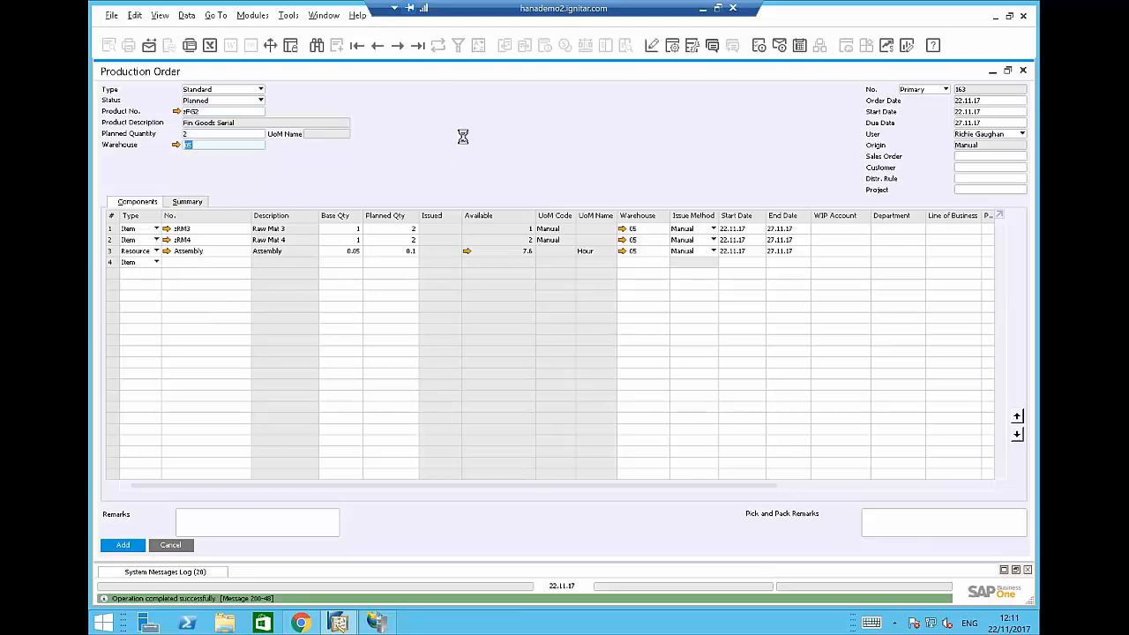
Reload the last added order 163, set its status to Released and update it.
{"action": "left_click", "coordinate": [418, 45]}
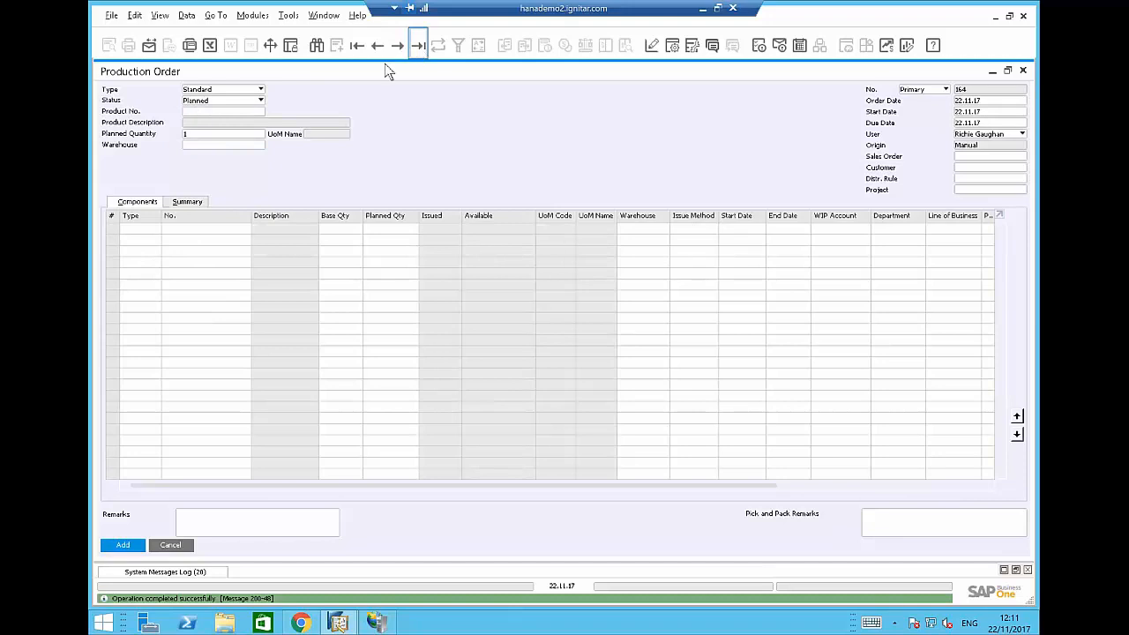
{"action": "left_click", "coordinate": [220, 101]}
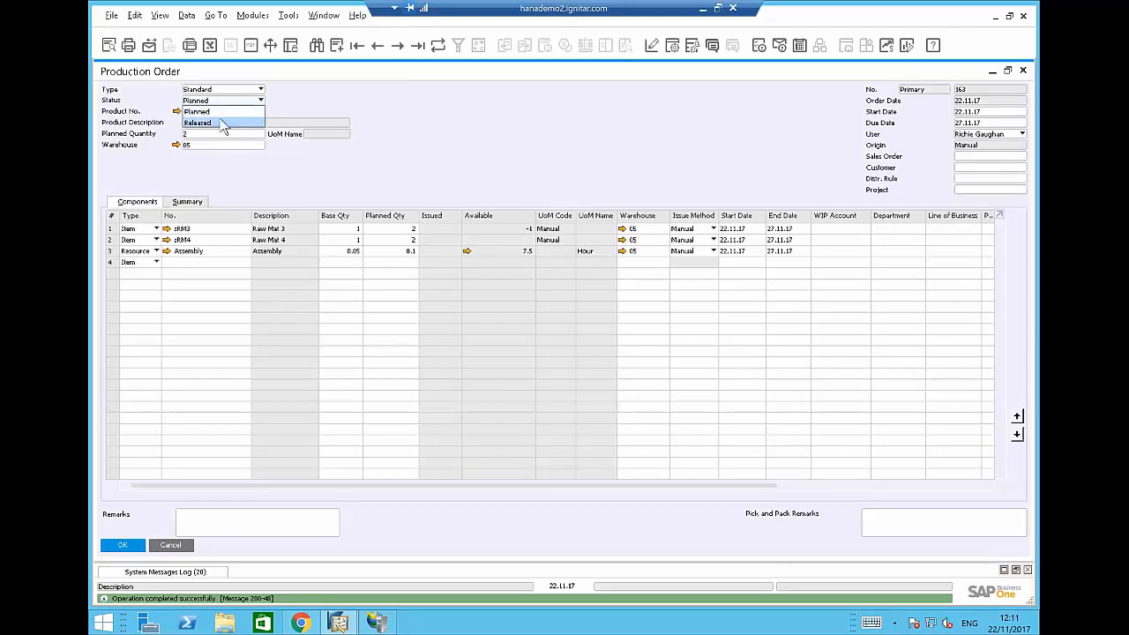
{"action": "left_click", "coordinate": [223, 123]}
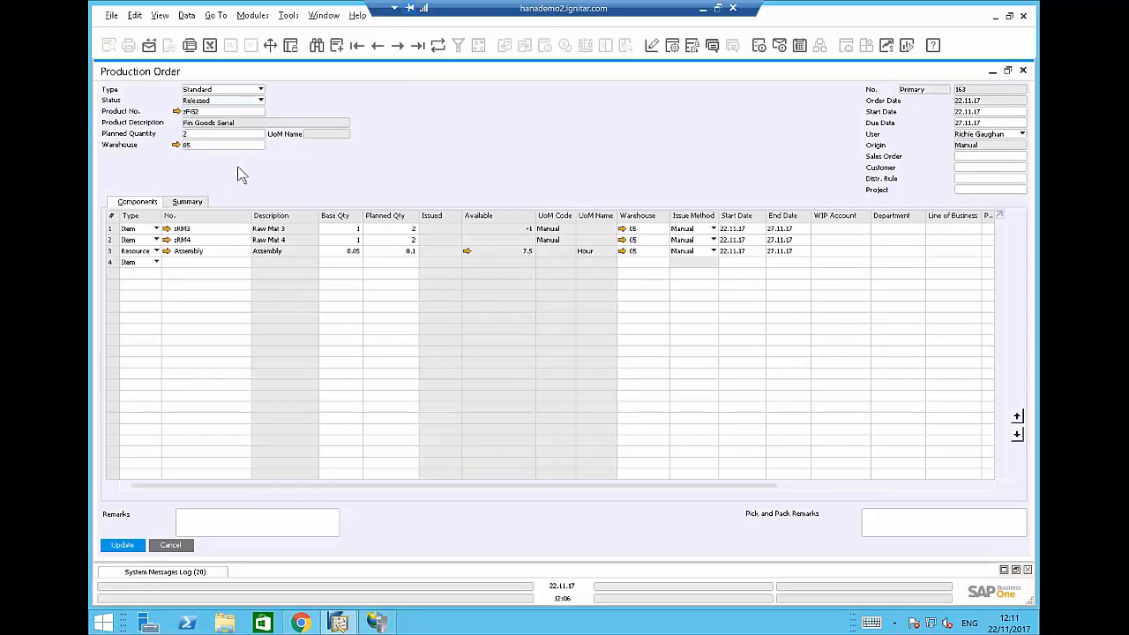
{"action": "left_click", "coordinate": [127, 547]}
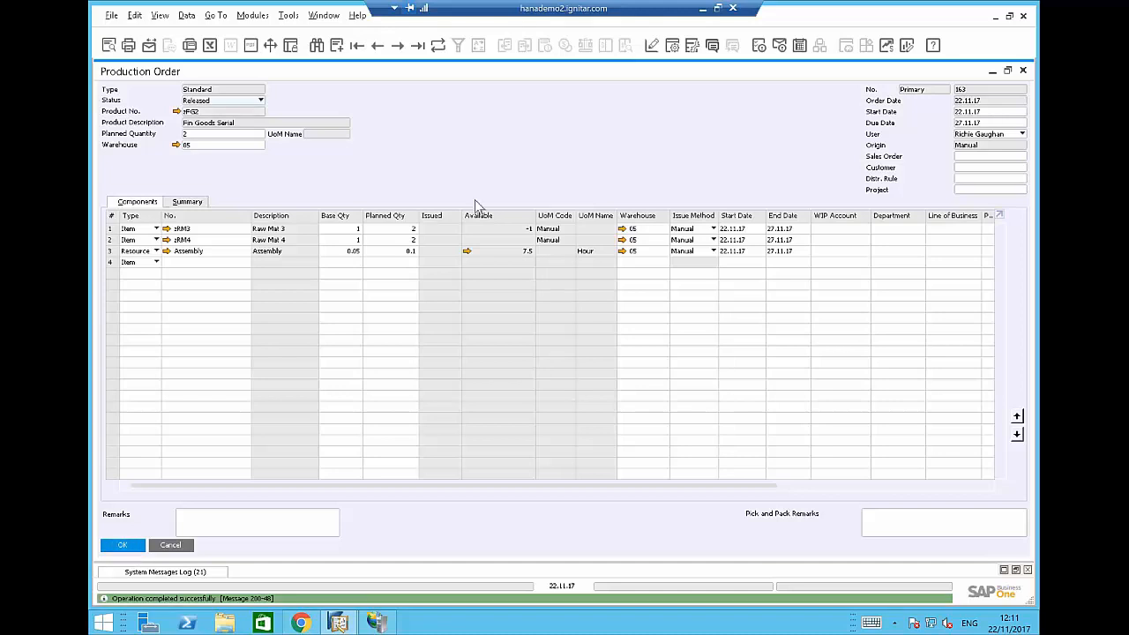
Bring the Chrome window with the WMS Main Menu in front of SAP.
{"action": "left_click", "coordinate": [300, 624]}
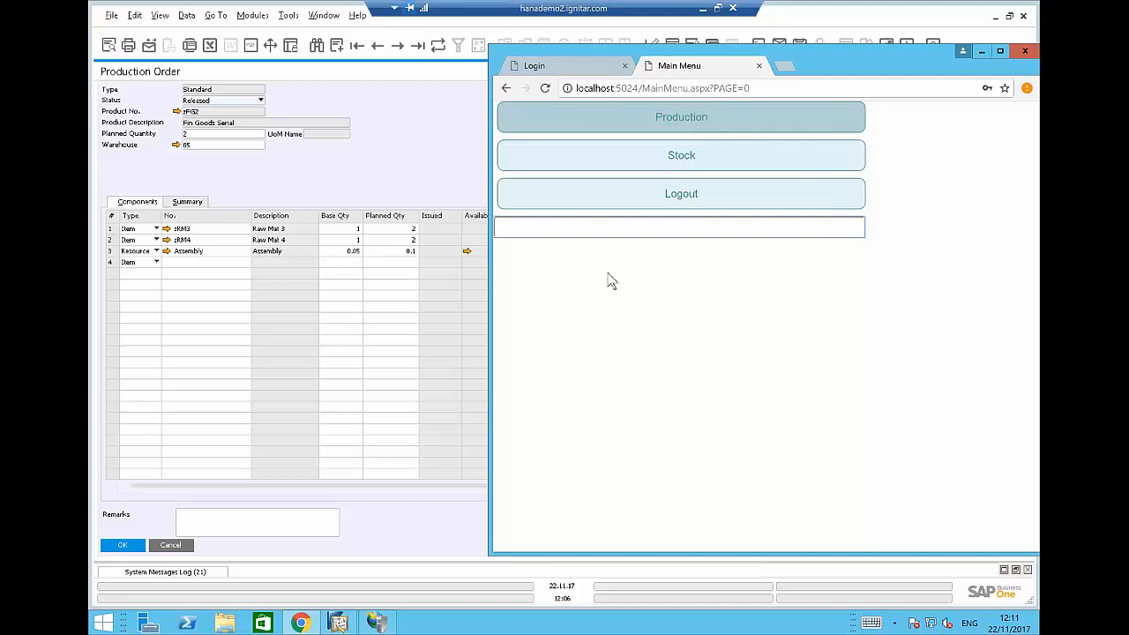
In the WMS Production section, enter order number 163 and process it.
{"action": "left_click_drag", "start_coordinate": [536, 311], "coordinate": [577, 320]}
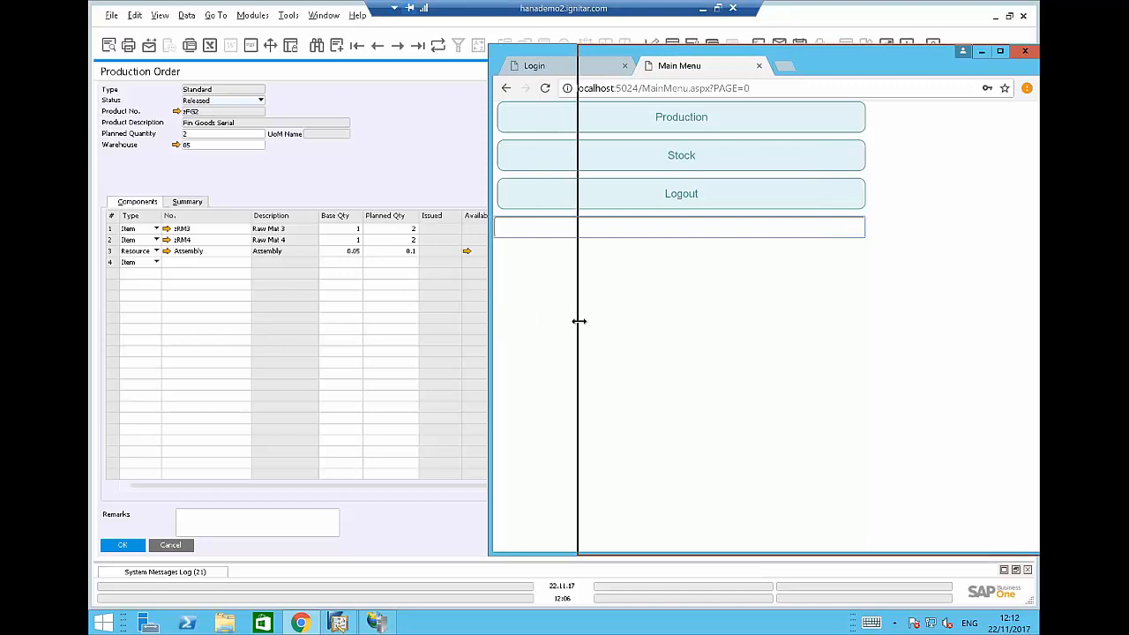
{"action": "left_click", "coordinate": [764, 124]}
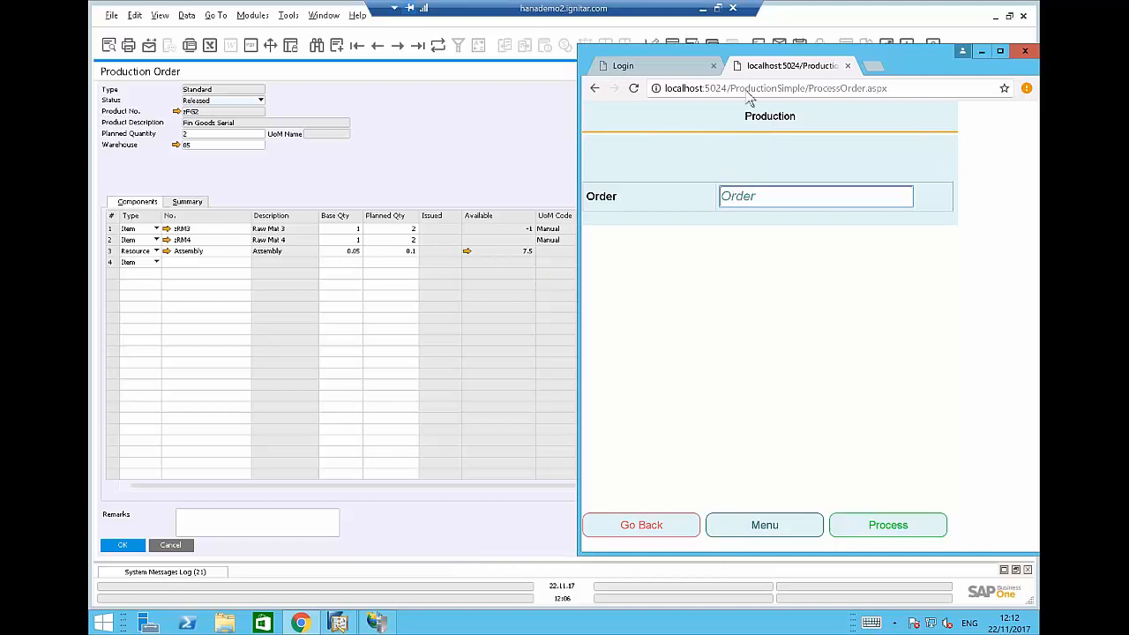
{"action": "left_click", "coordinate": [872, 528]}
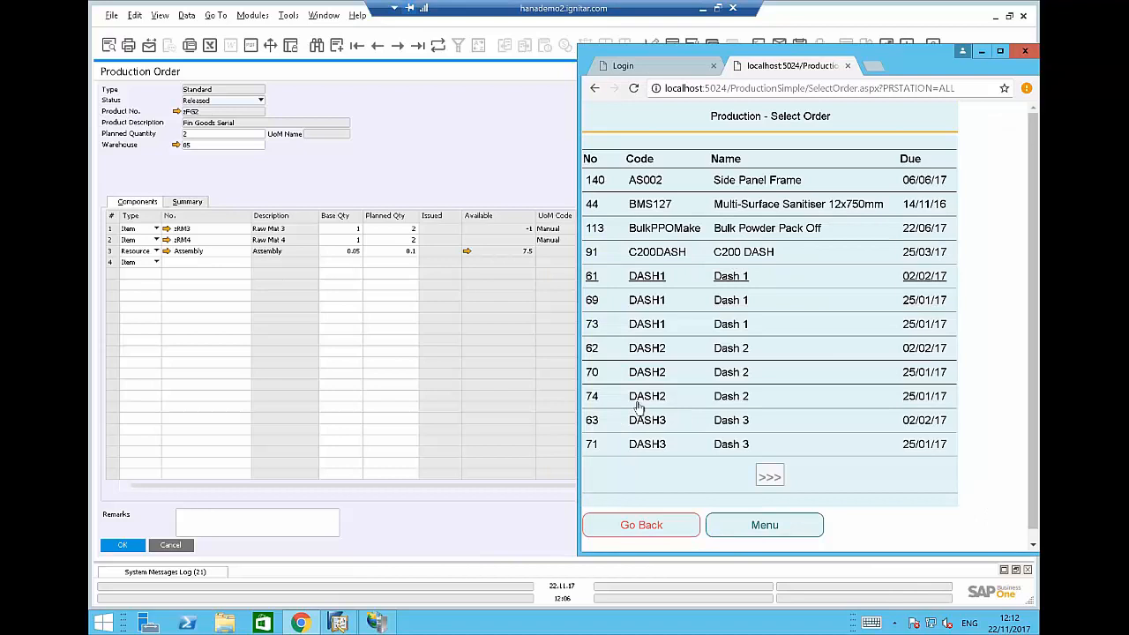
{"action": "left_click", "coordinate": [642, 533]}
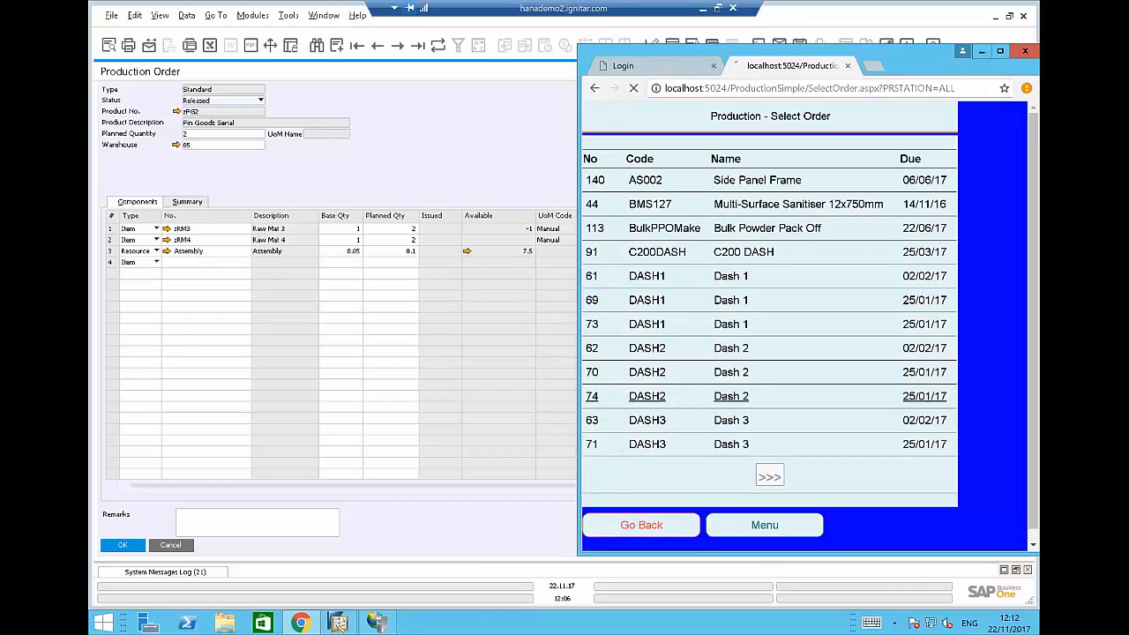
{"action": "left_click_drag", "start_coordinate": [880, 59], "coordinate": [871, 115]}
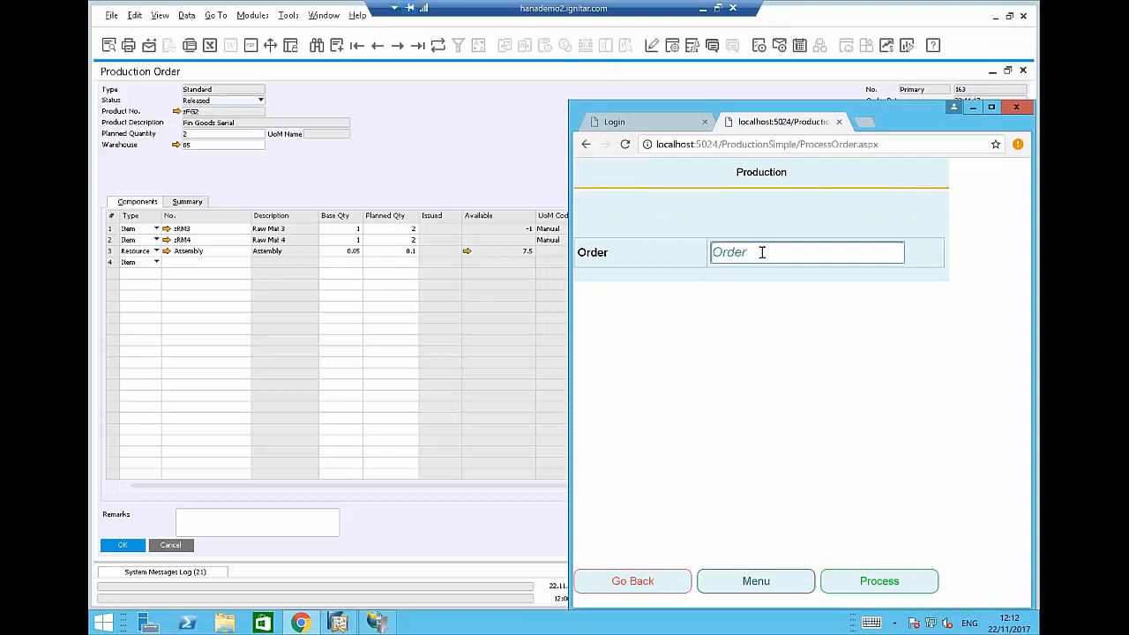
{"action": "type", "text": "163"}
{"action": "left_click", "coordinate": [859, 589]}
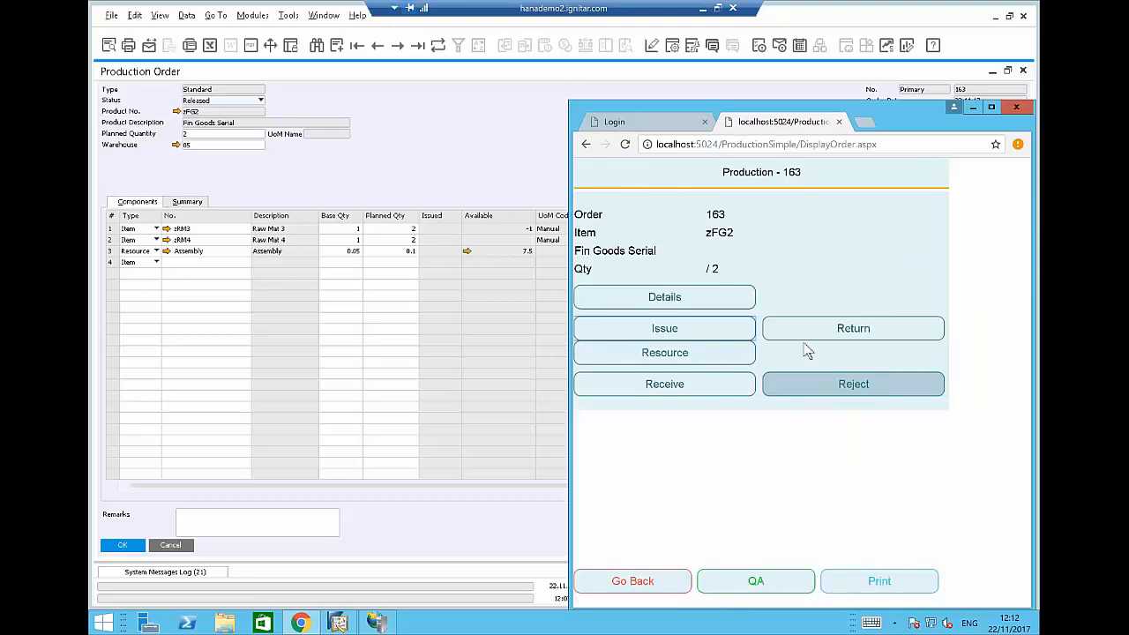
Review order 163's components, select the Raw Mat 3 line, and open the Issue list.
{"action": "left_click", "coordinate": [663, 300]}
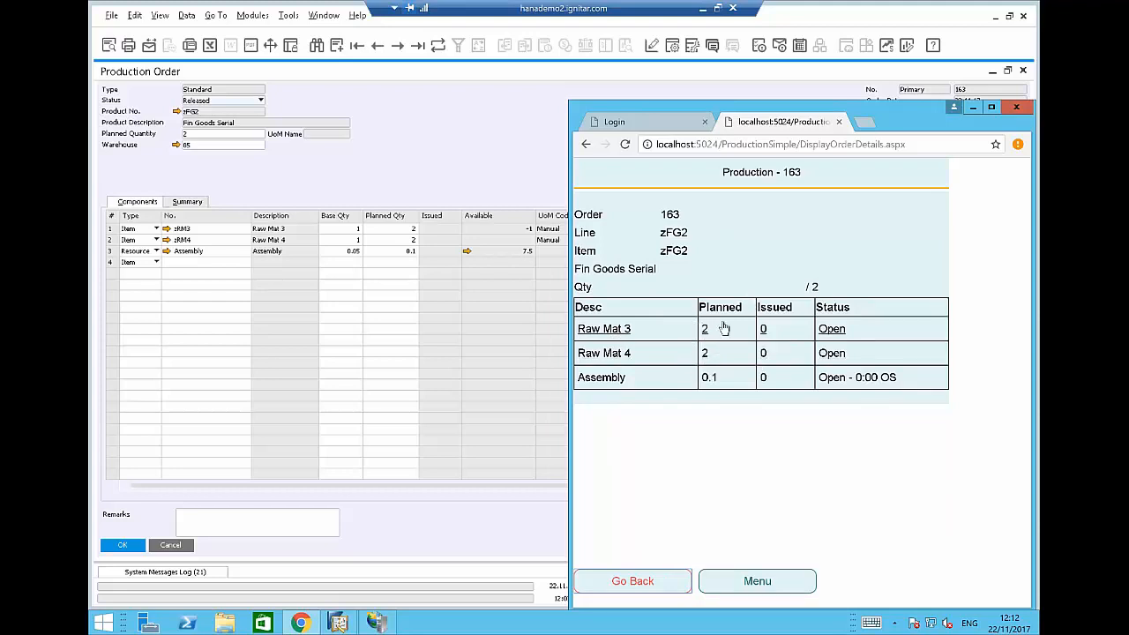
{"action": "left_click", "coordinate": [783, 328]}
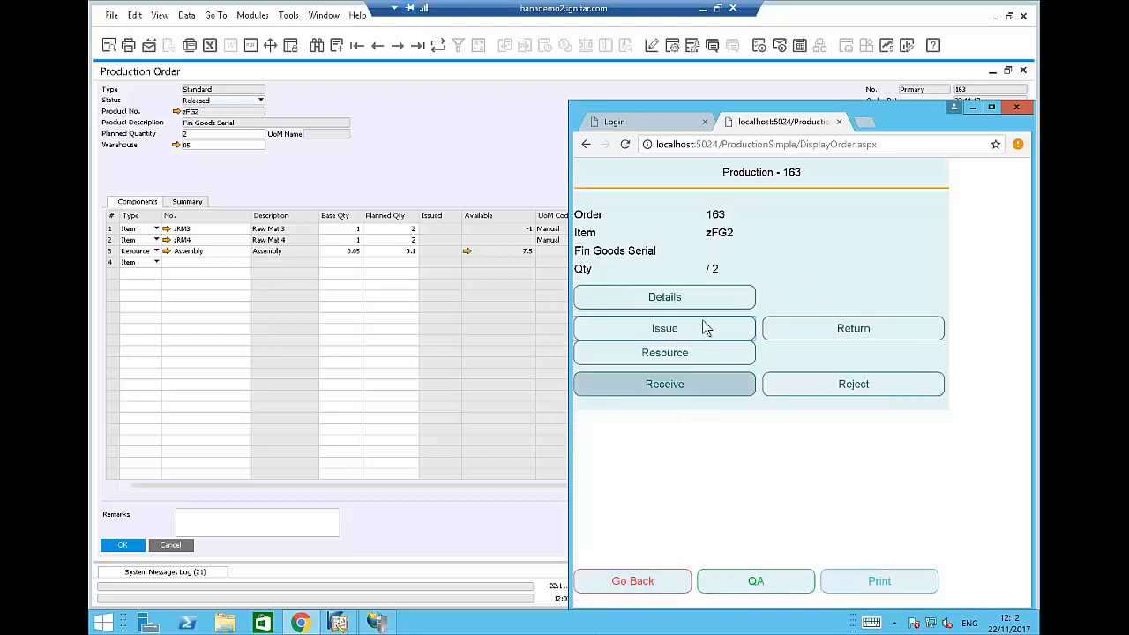
{"action": "left_click", "coordinate": [670, 336]}
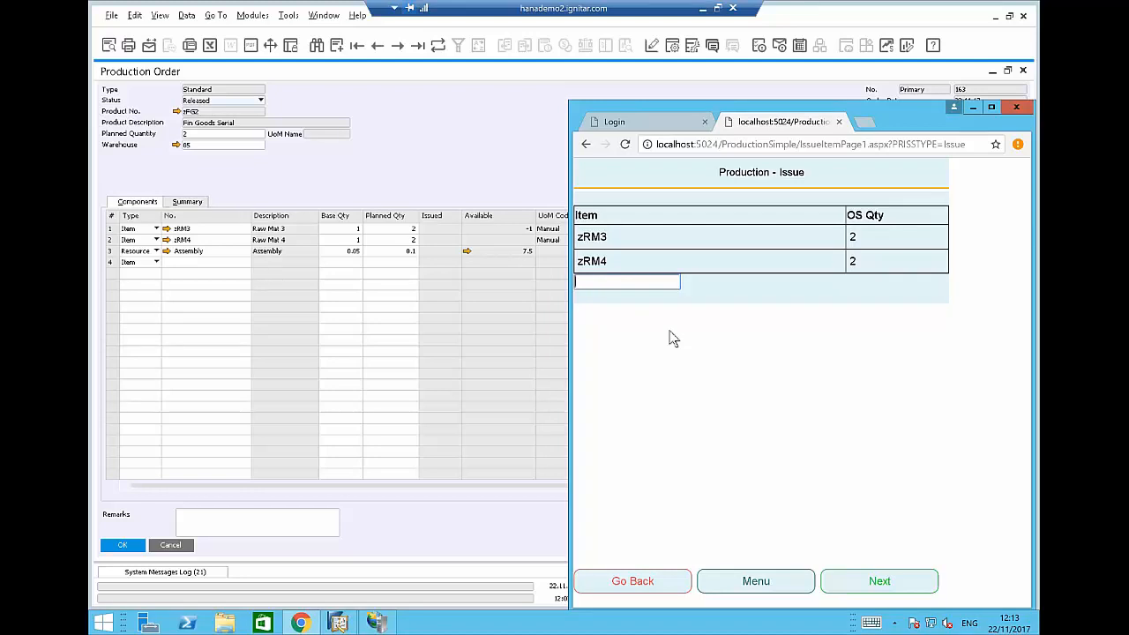
Issue zRM3 from bin 05-Z1-R1-L2 with quantity 2 and continue to serial scanning.
{"action": "left_click", "coordinate": [597, 246]}
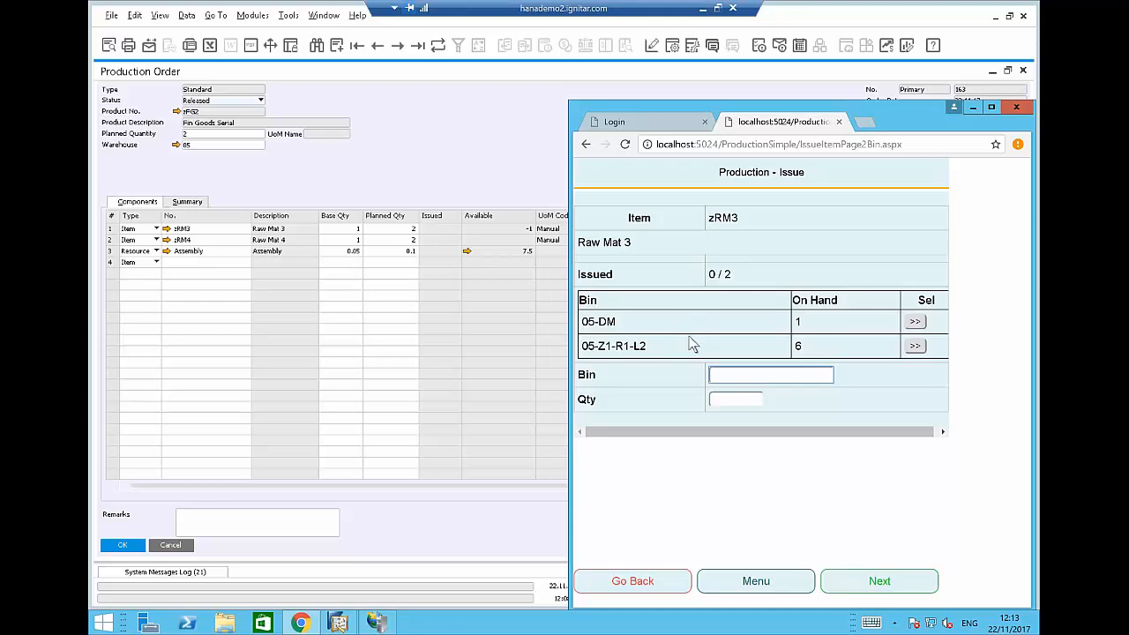
{"action": "left_click", "coordinate": [915, 346]}
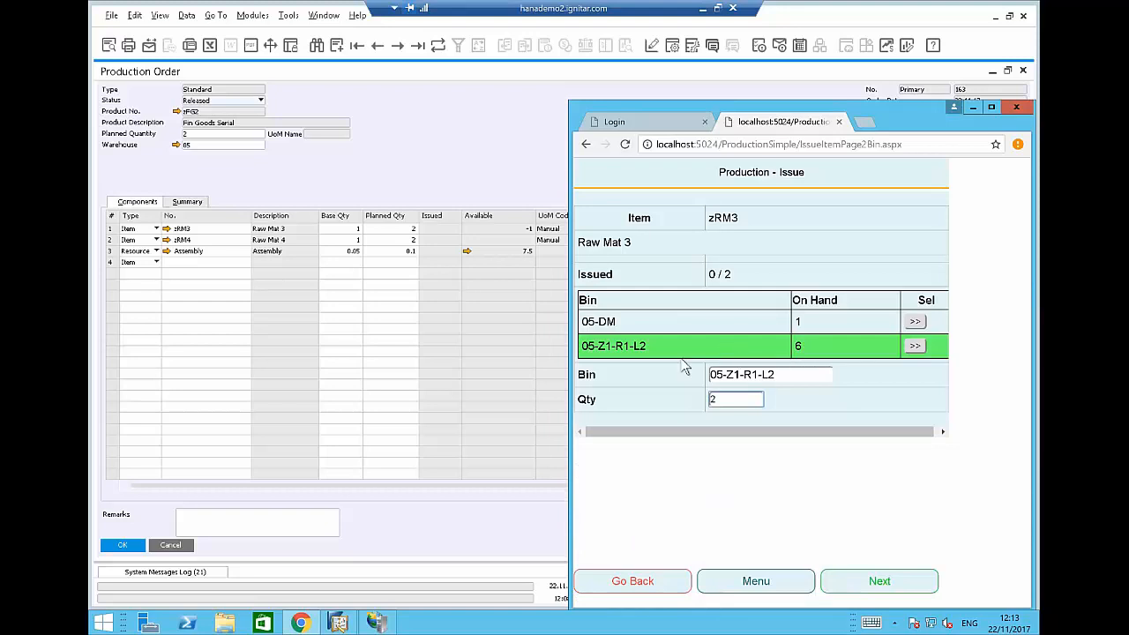
{"action": "left_click", "coordinate": [789, 374]}
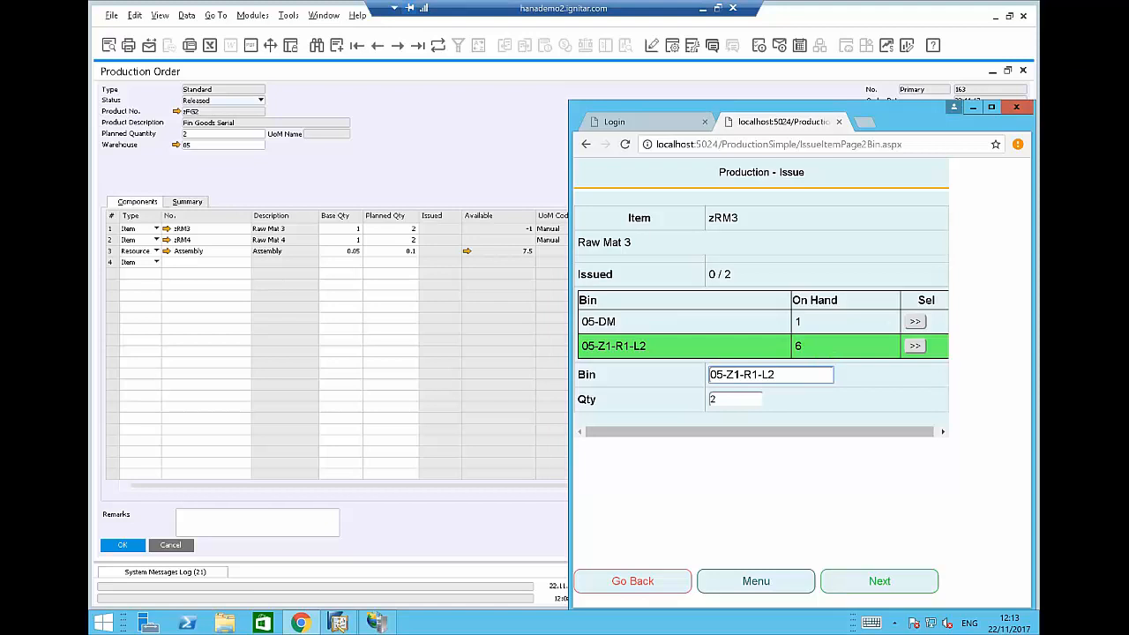
{"action": "left_click", "coordinate": [736, 400]}
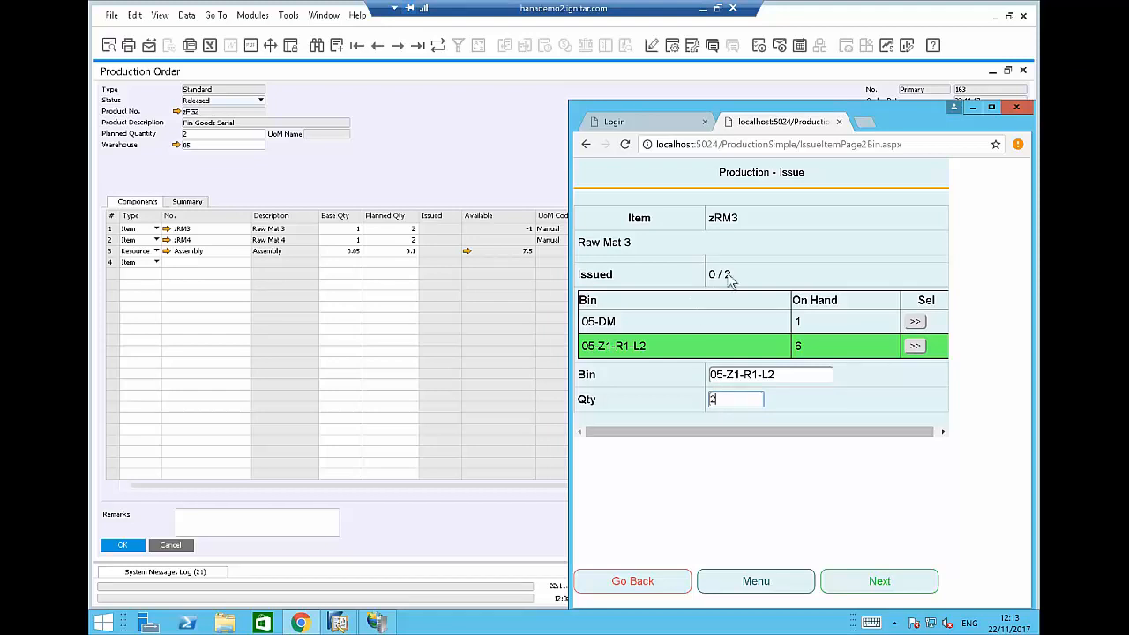
{"action": "left_click", "coordinate": [845, 582]}
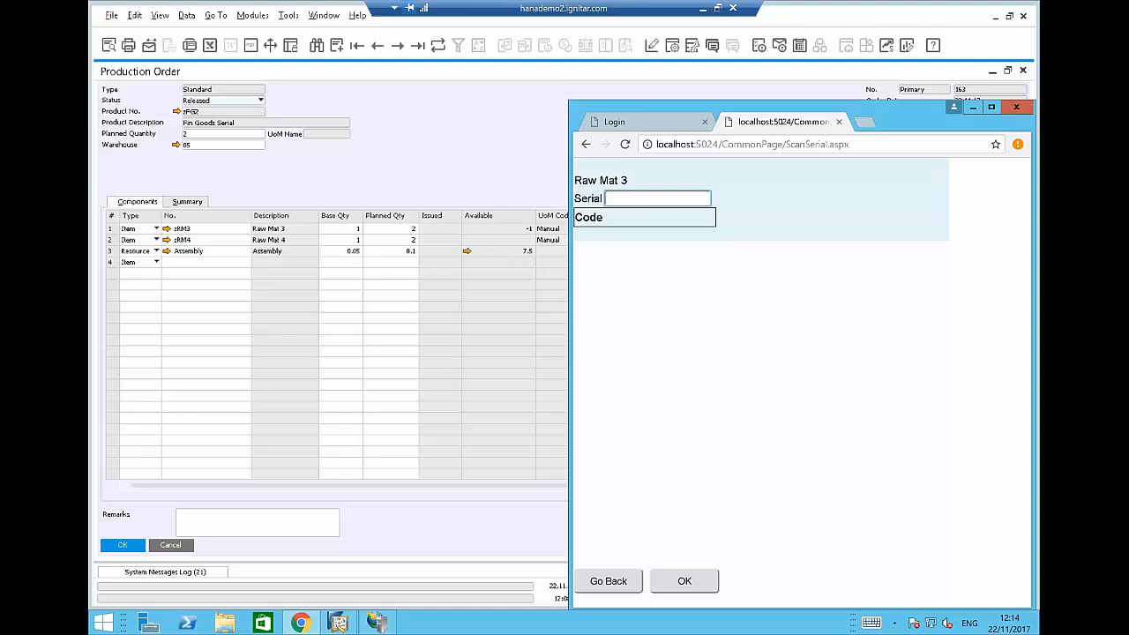
Issue the first zRM3 unit with serial 4-0002.
{"action": "type", "text": "4-0002"}
{"action": "key", "text": "Return"}
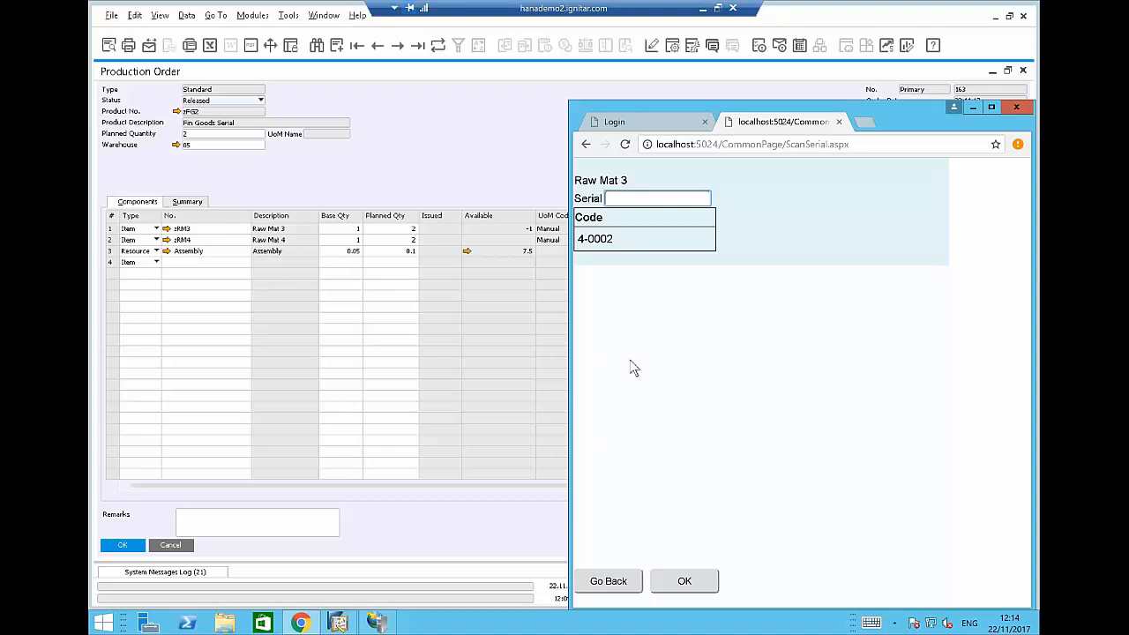
{"action": "left_click", "coordinate": [682, 587]}
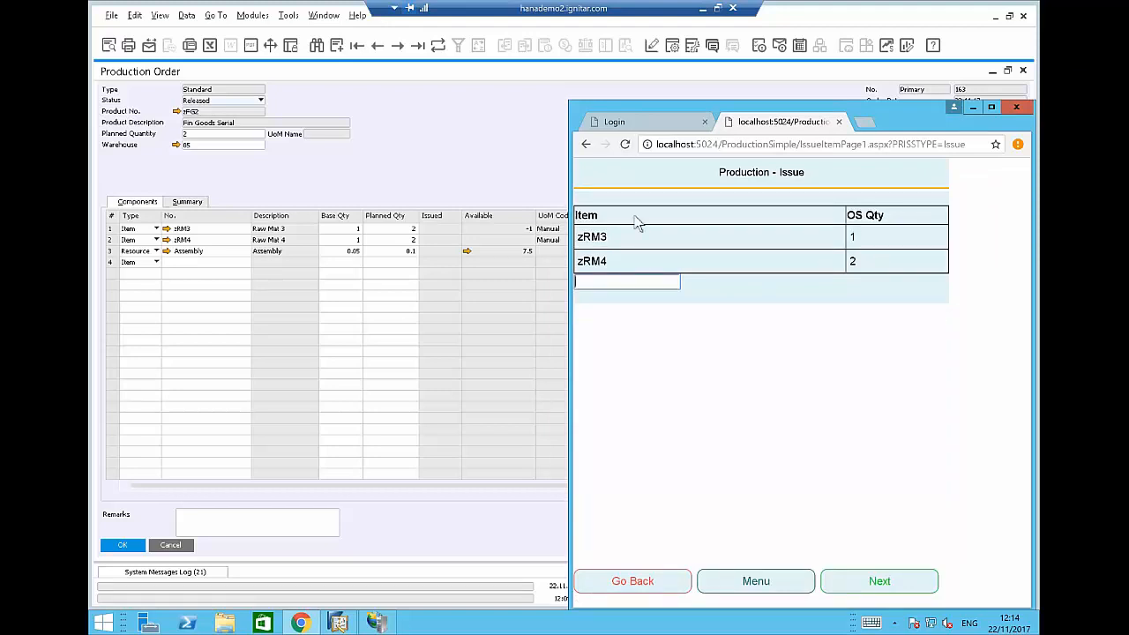
Issue the second zRM3 unit from bin 05-Z1-R1-L2 with serial 301.
{"action": "left_click", "coordinate": [592, 240]}
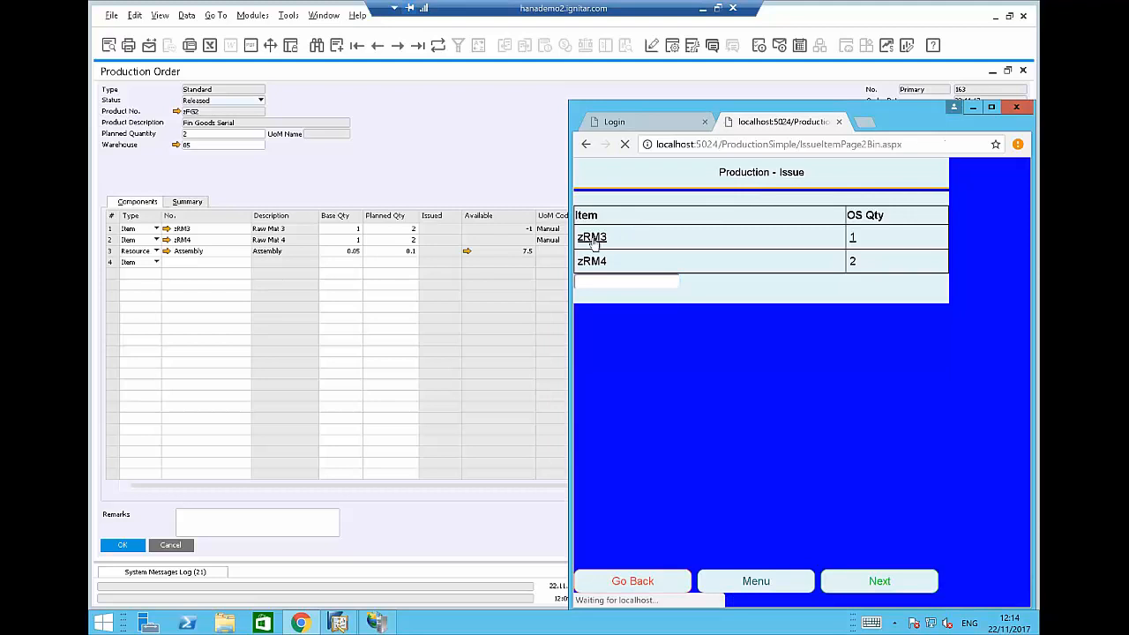
{"action": "left_click", "coordinate": [914, 346]}
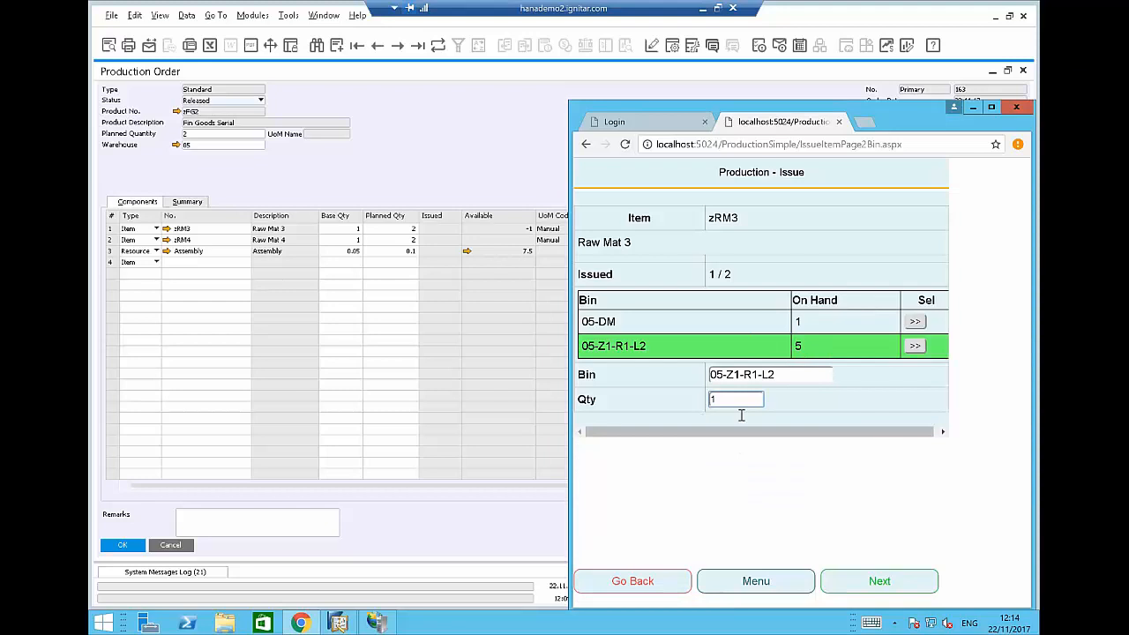
{"action": "left_click", "coordinate": [873, 583]}
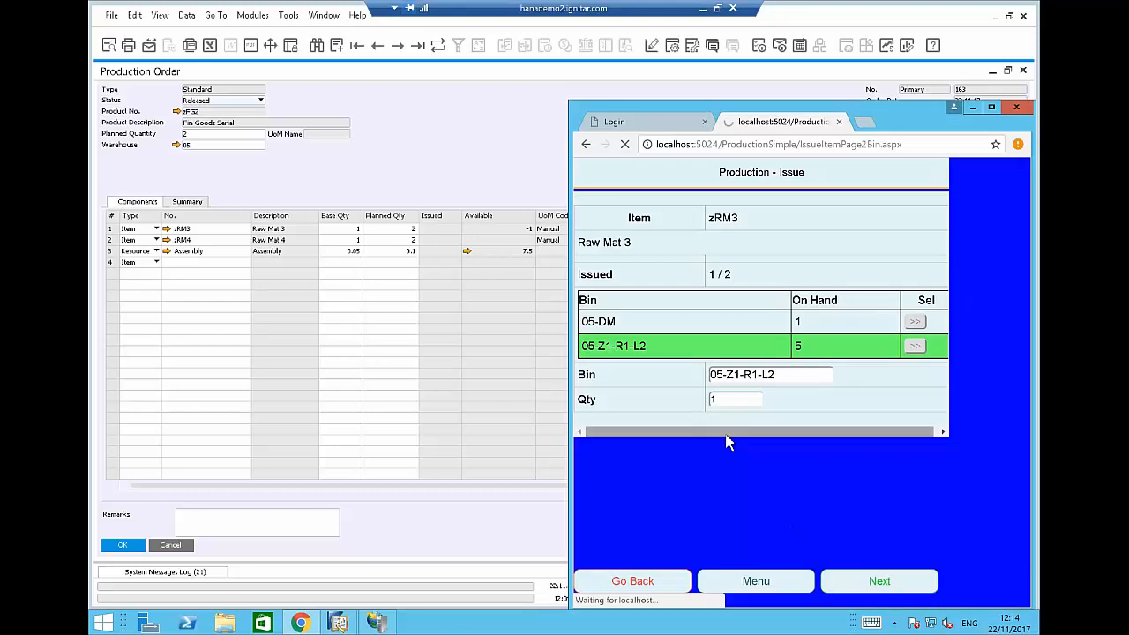
{"action": "type", "text": "a"}
{"action": "key", "text": "Return"}
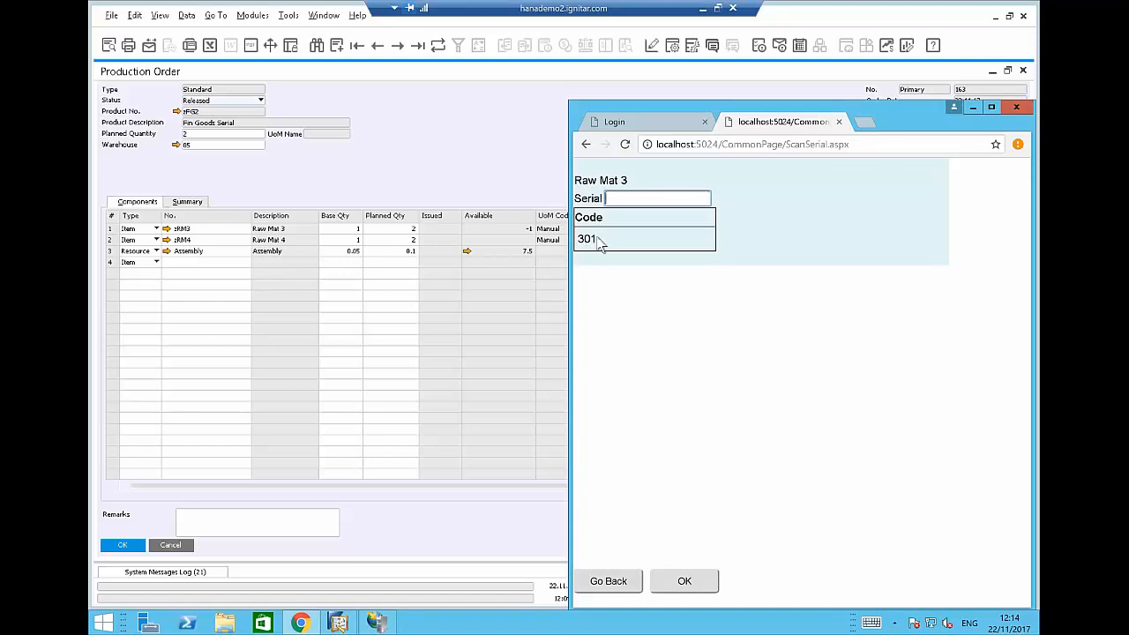
{"action": "left_click", "coordinate": [680, 581]}
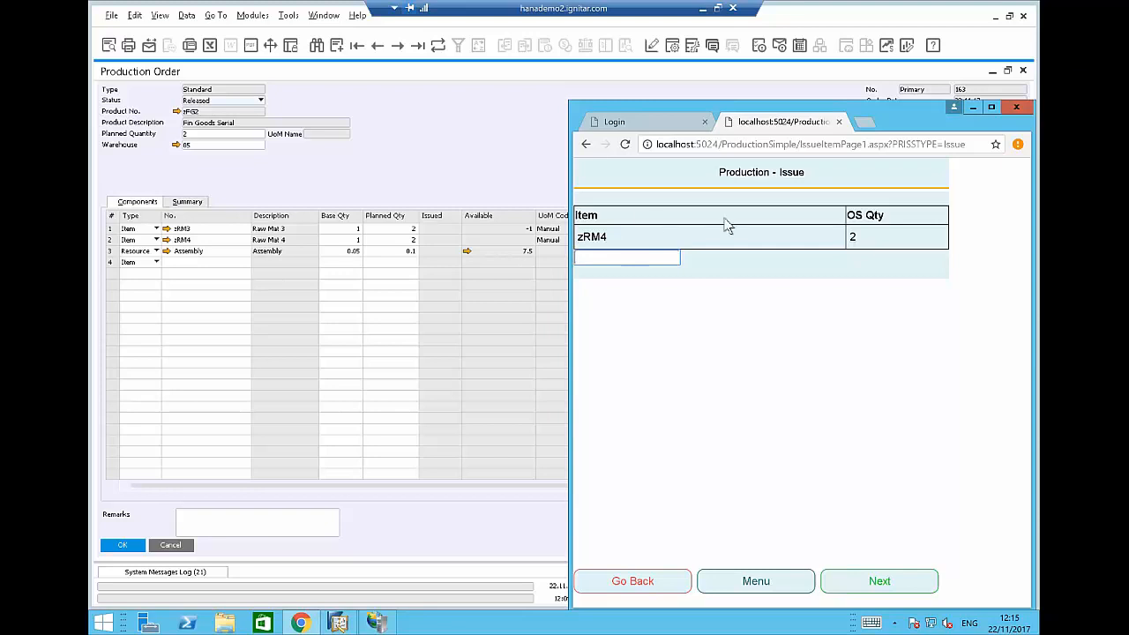
Issue the first zRM4 unit from bin 05-Z1-R1-L1 with serial 4-0008.
{"action": "left_click", "coordinate": [593, 240]}
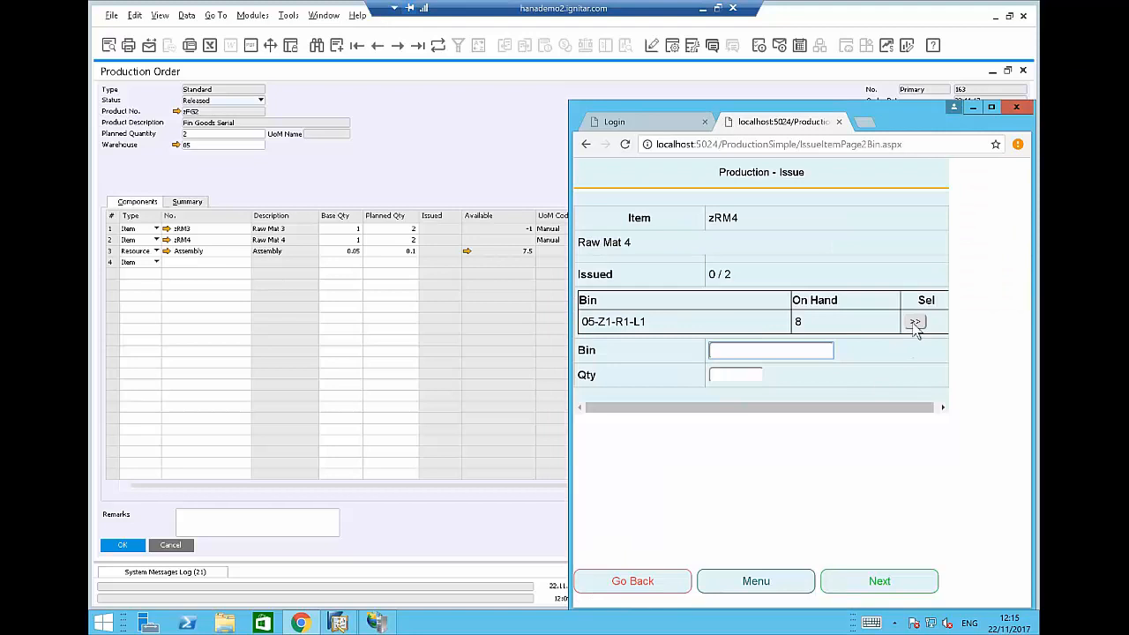
{"action": "left_click", "coordinate": [914, 321]}
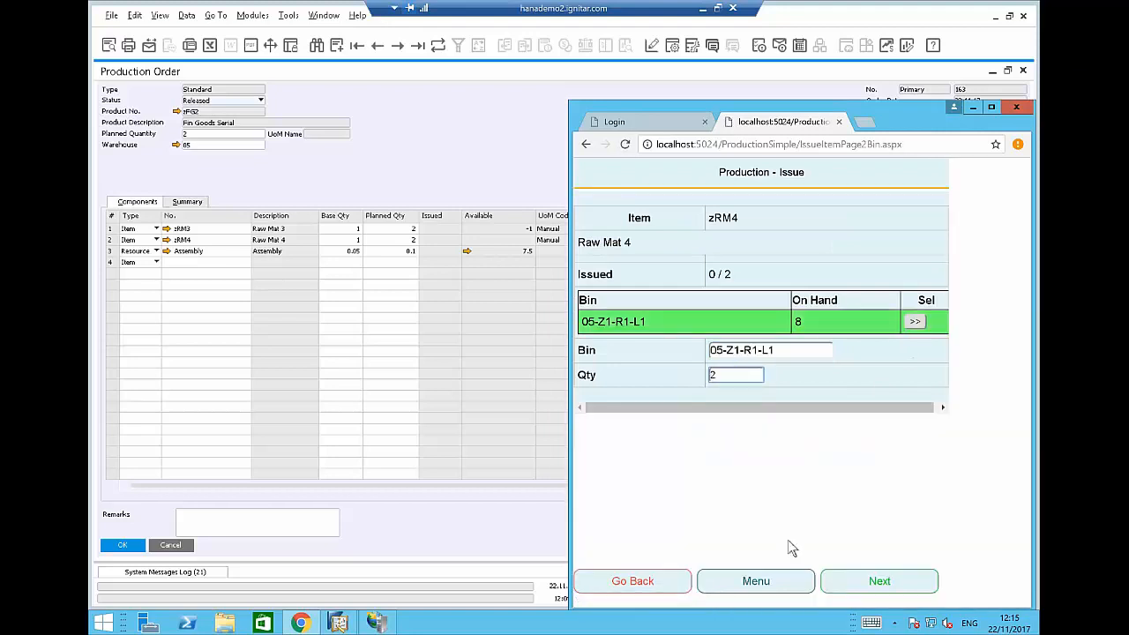
{"action": "left_click", "coordinate": [869, 580]}
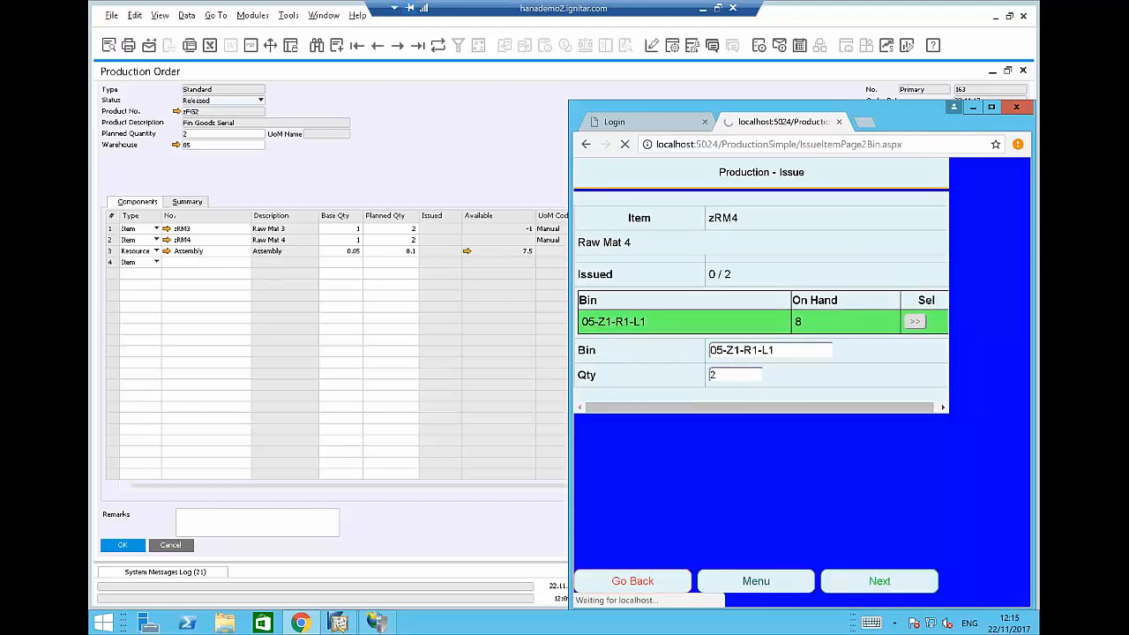
{"action": "type", "text": "a"}
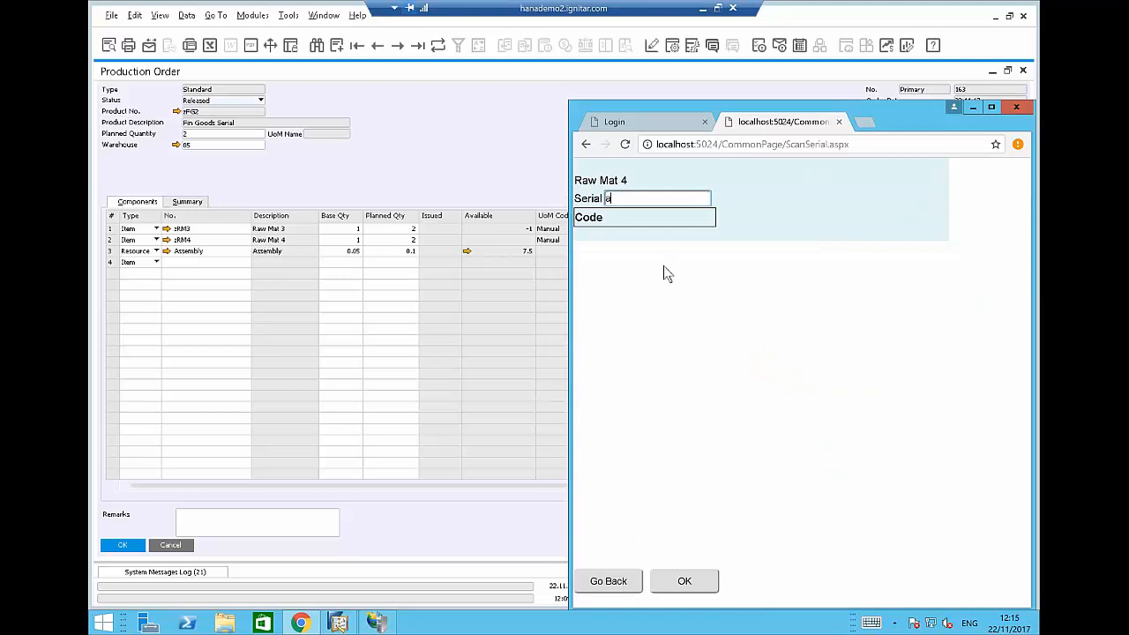
{"action": "key", "text": "Return"}
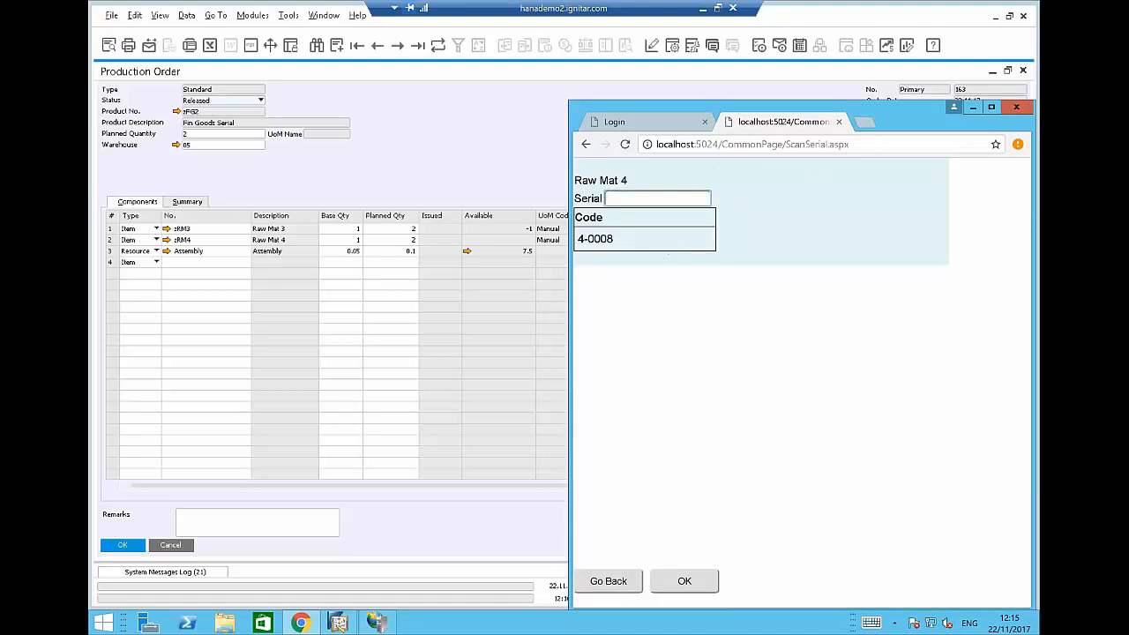
{"action": "left_click", "coordinate": [685, 580]}
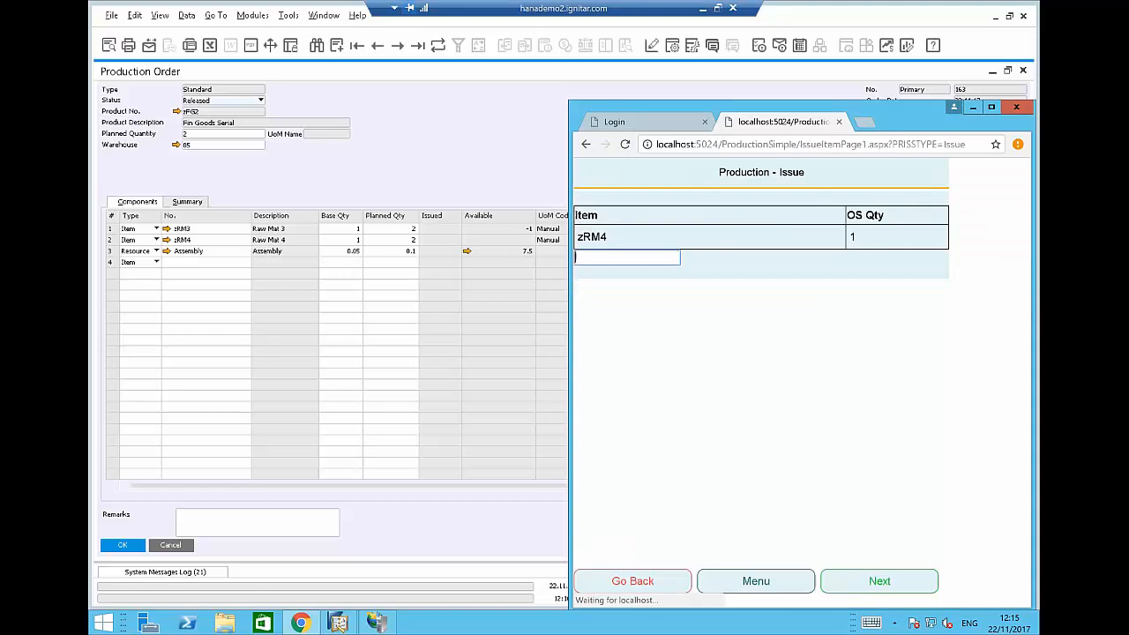
Issue the last zRM4 unit from bin 05-Z1-R1-L1 with serial 4-0009.
{"action": "left_click", "coordinate": [598, 238]}
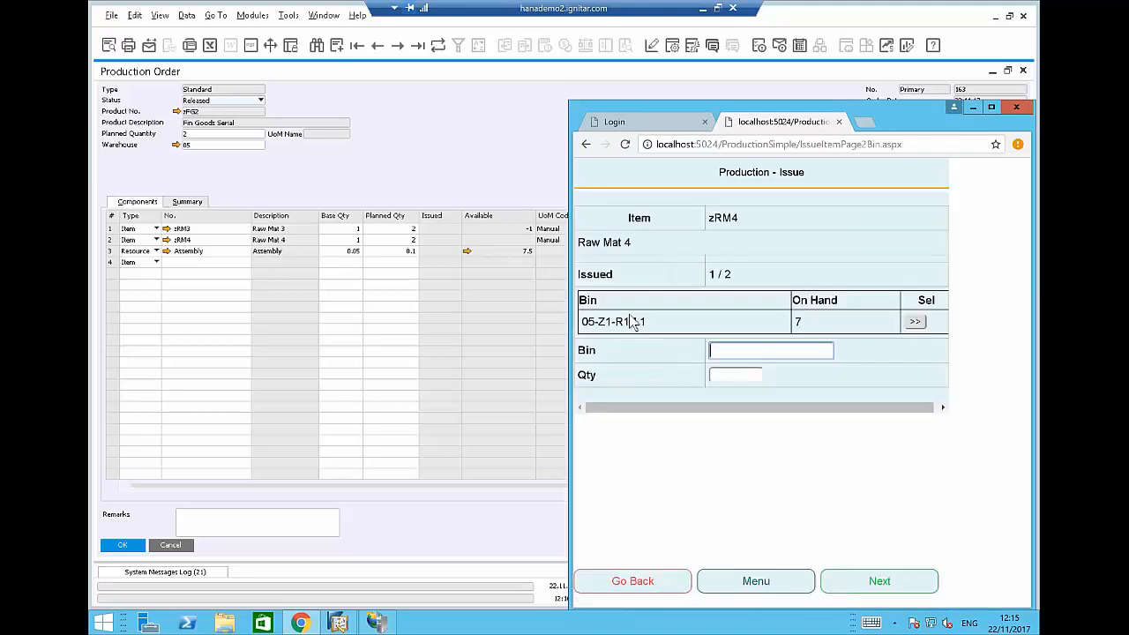
{"action": "left_click", "coordinate": [914, 321]}
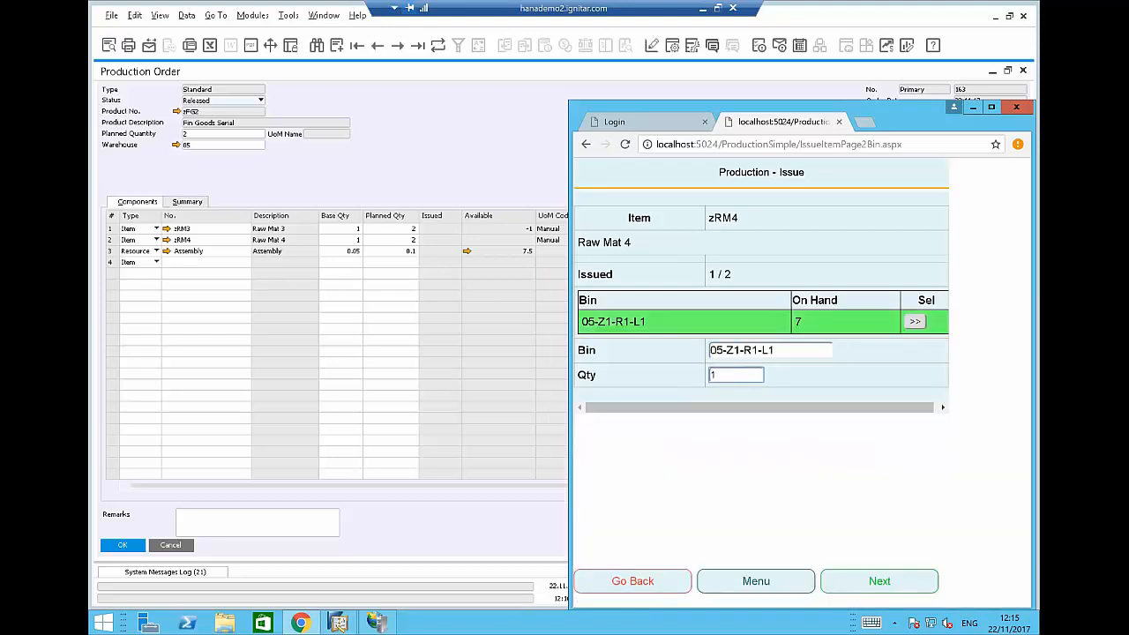
{"action": "left_click", "coordinate": [879, 580]}
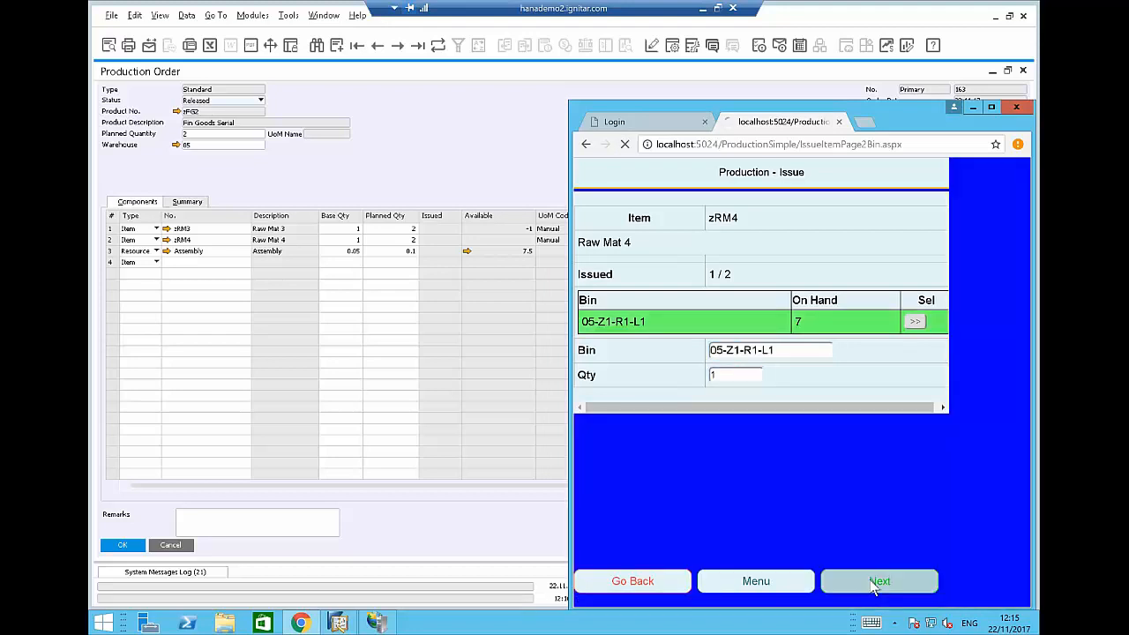
{"action": "type", "text": "4-0009"}
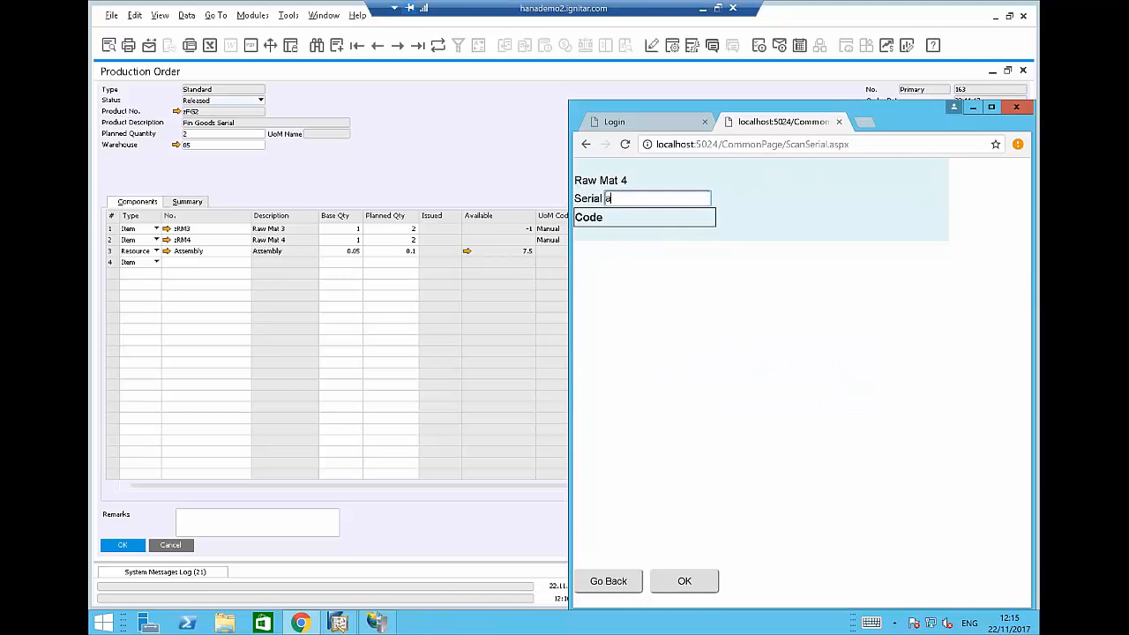
{"action": "key", "text": "Return"}
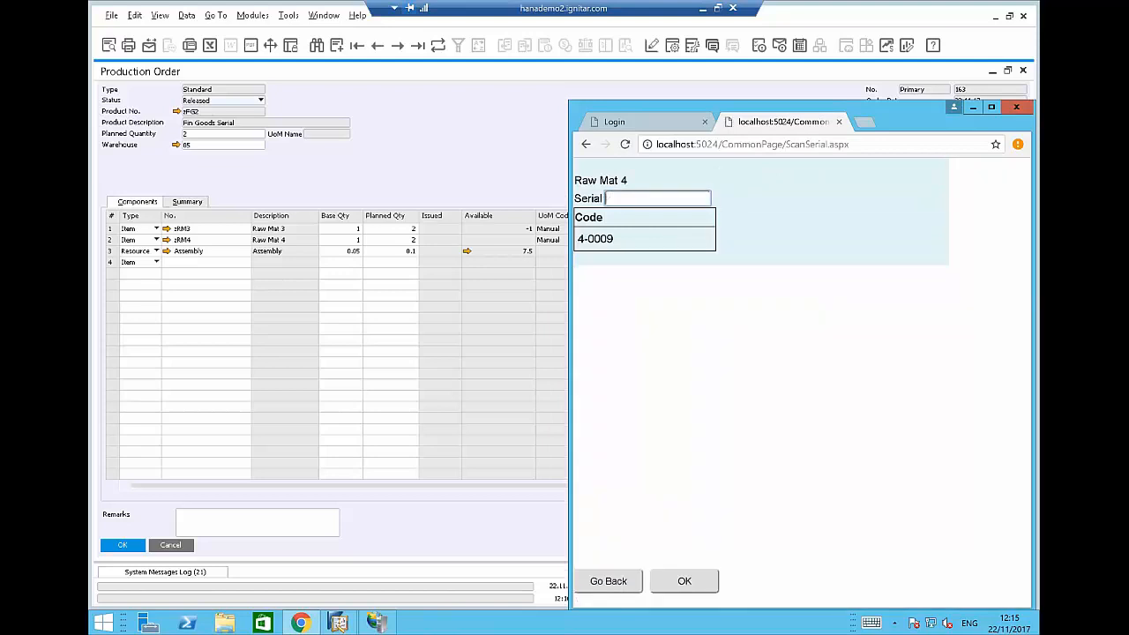
{"action": "left_click", "coordinate": [695, 586]}
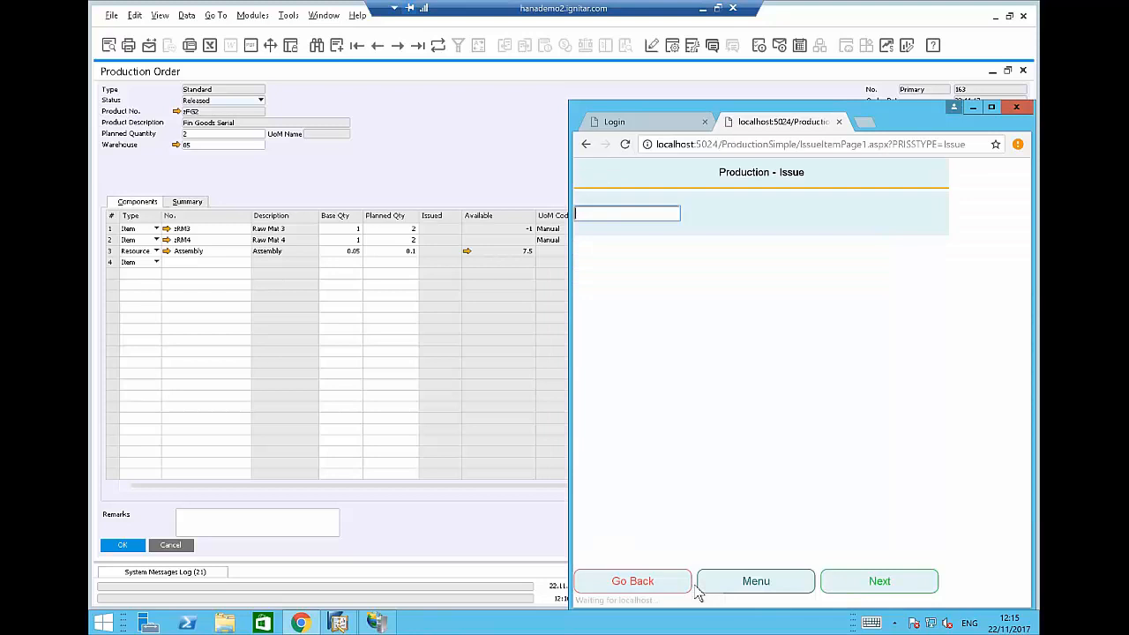
Check the issued zRM3 and zRM4 on the return-to-stock screen, including zRM4's bin, then return to order 163.
{"action": "left_click", "coordinate": [646, 585]}
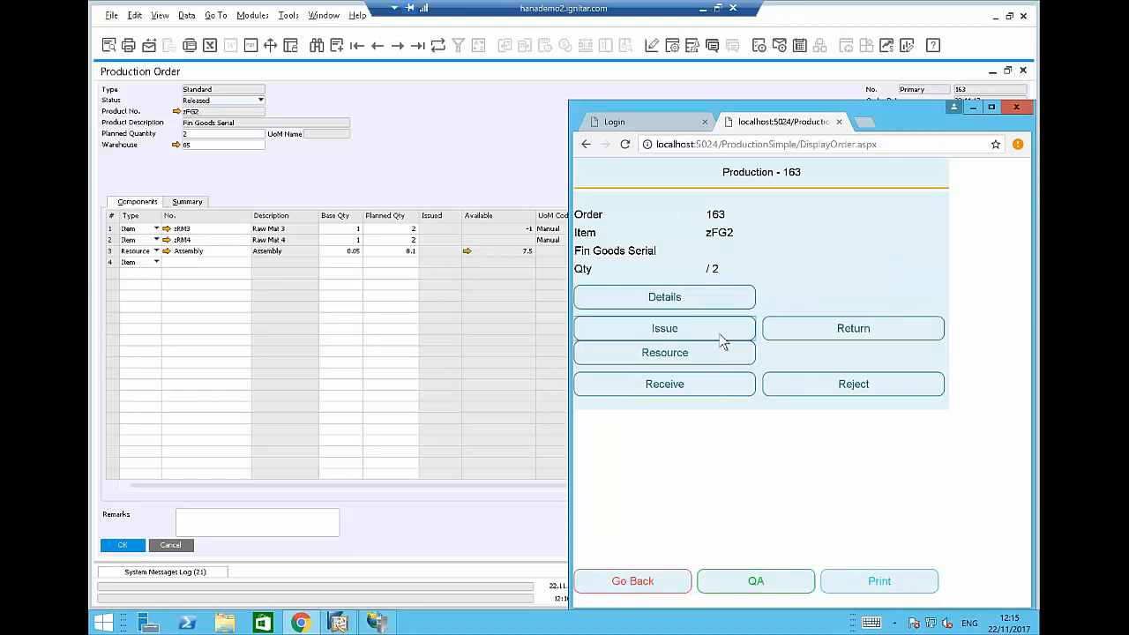
{"action": "left_click", "coordinate": [831, 329]}
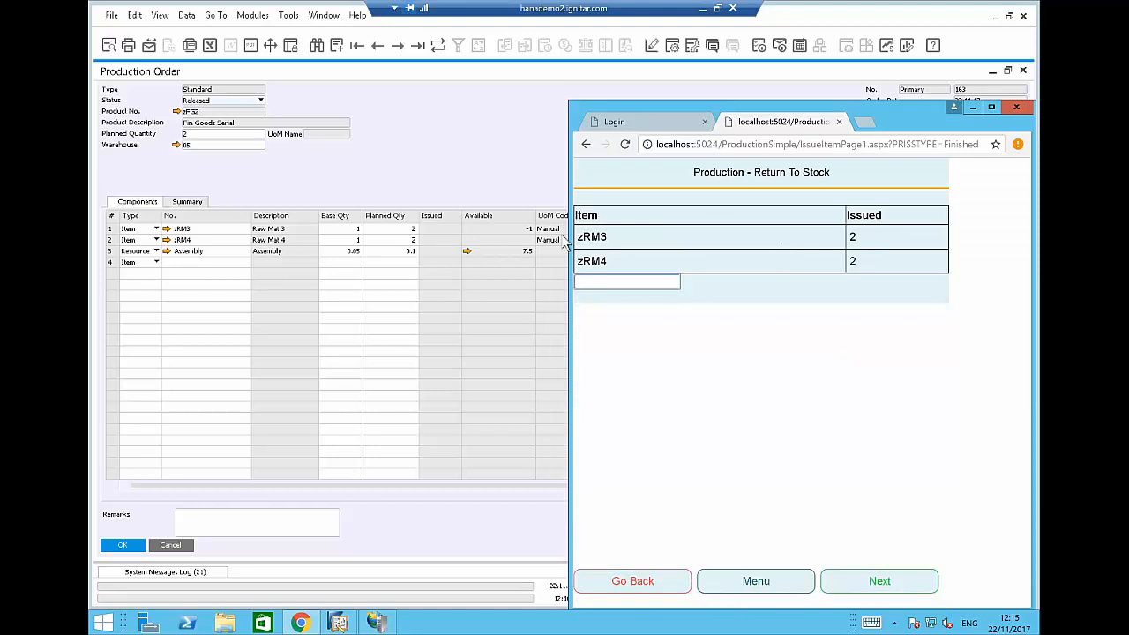
{"action": "left_click", "coordinate": [597, 269]}
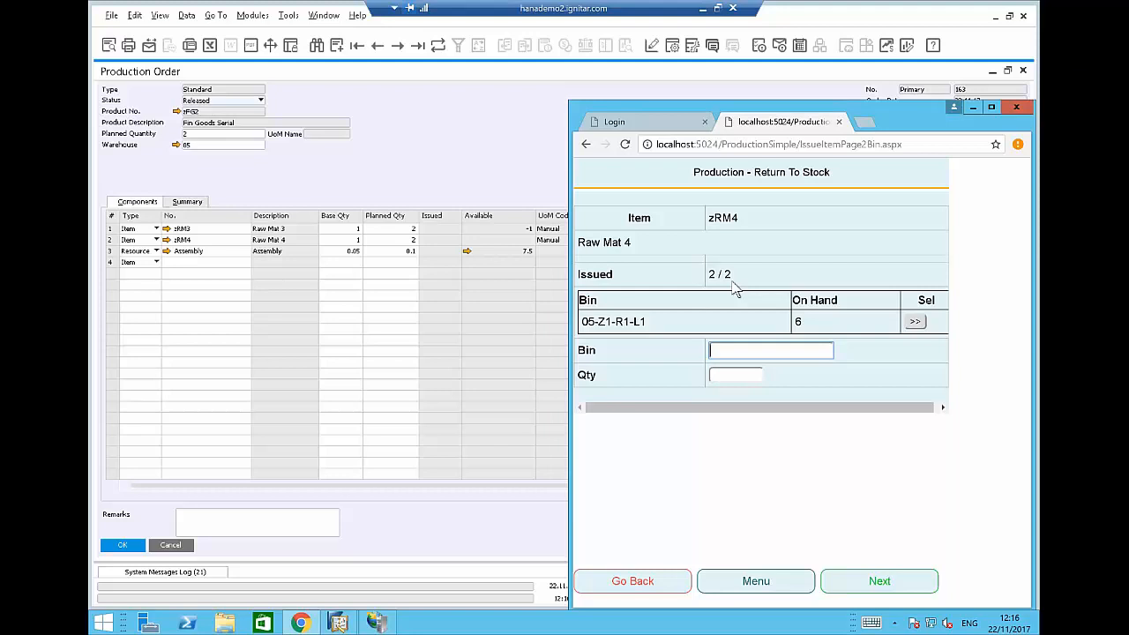
{"action": "left_click", "coordinate": [633, 593]}
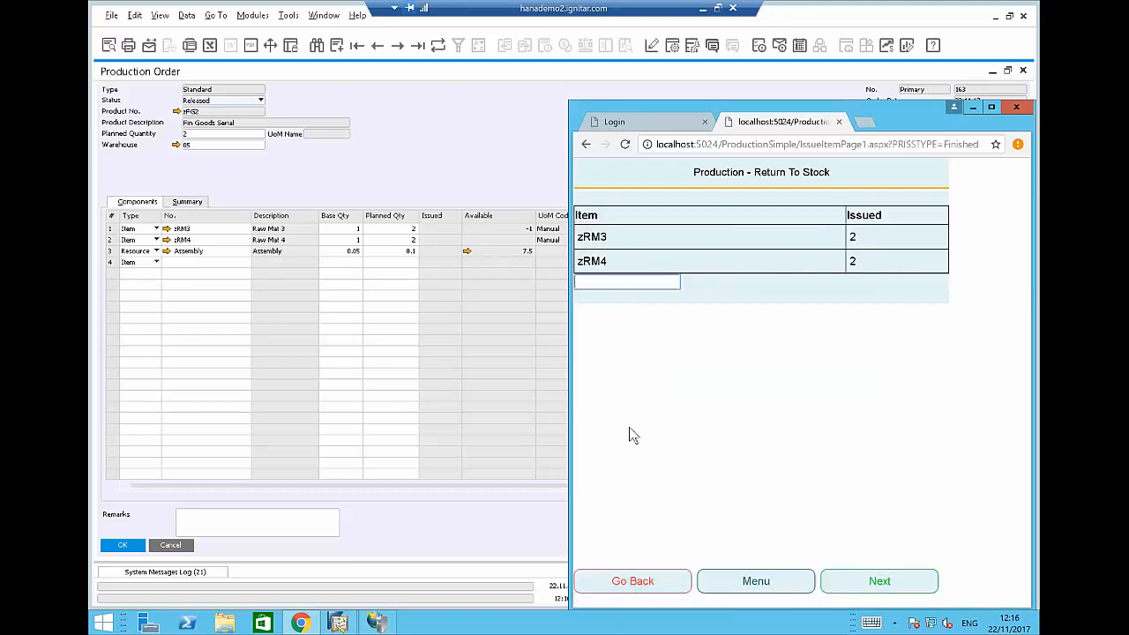
{"action": "left_click", "coordinate": [635, 583]}
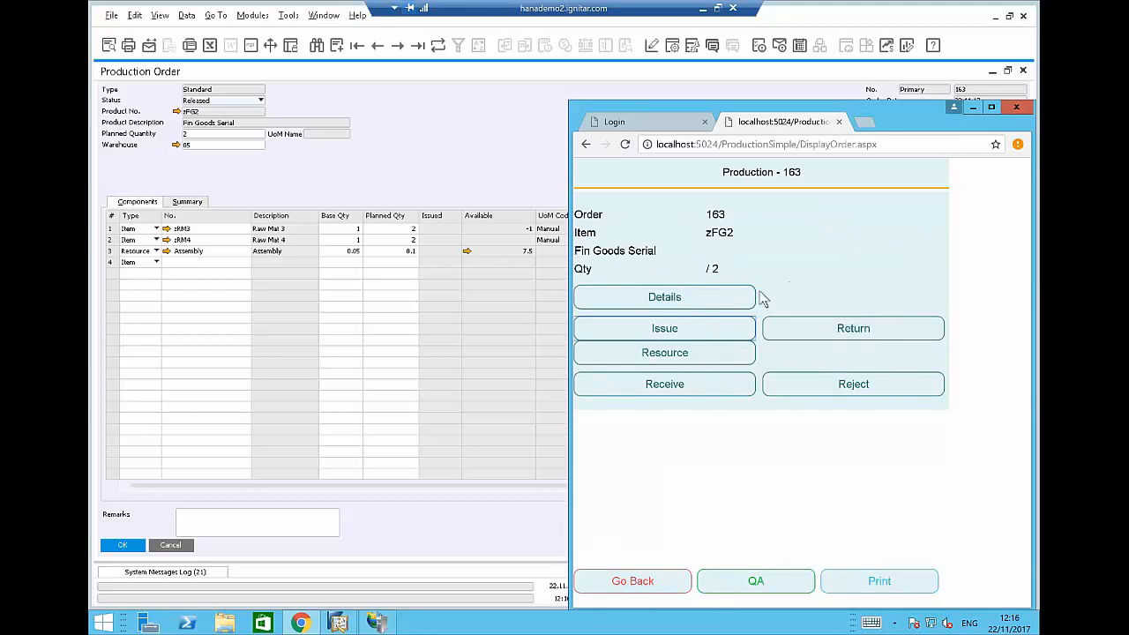
Start the Assembly resource timer for order 163 with the user password, declining to save it.
{"action": "left_click", "coordinate": [664, 357]}
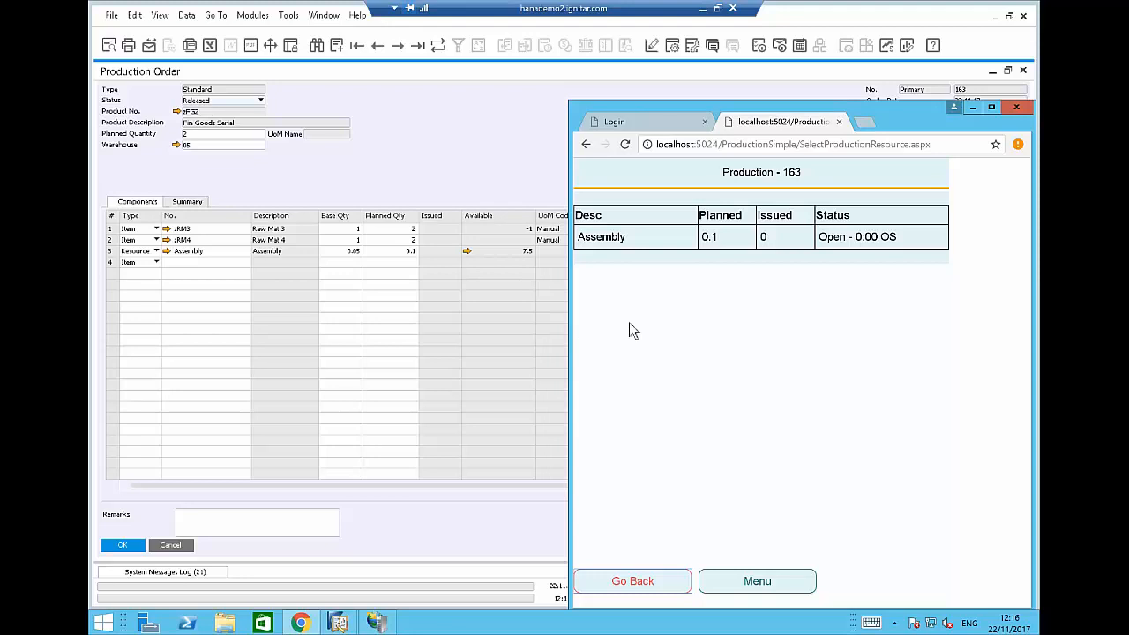
{"action": "left_click", "coordinate": [612, 243]}
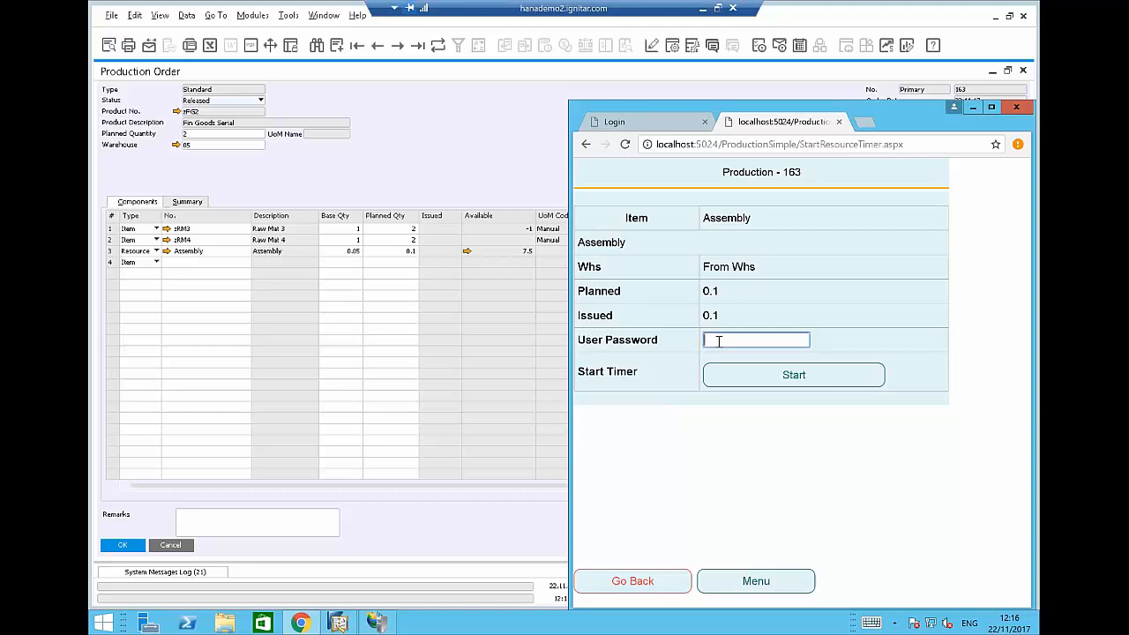
{"action": "type", "text": "****"}
{"action": "left_click", "coordinate": [713, 375]}
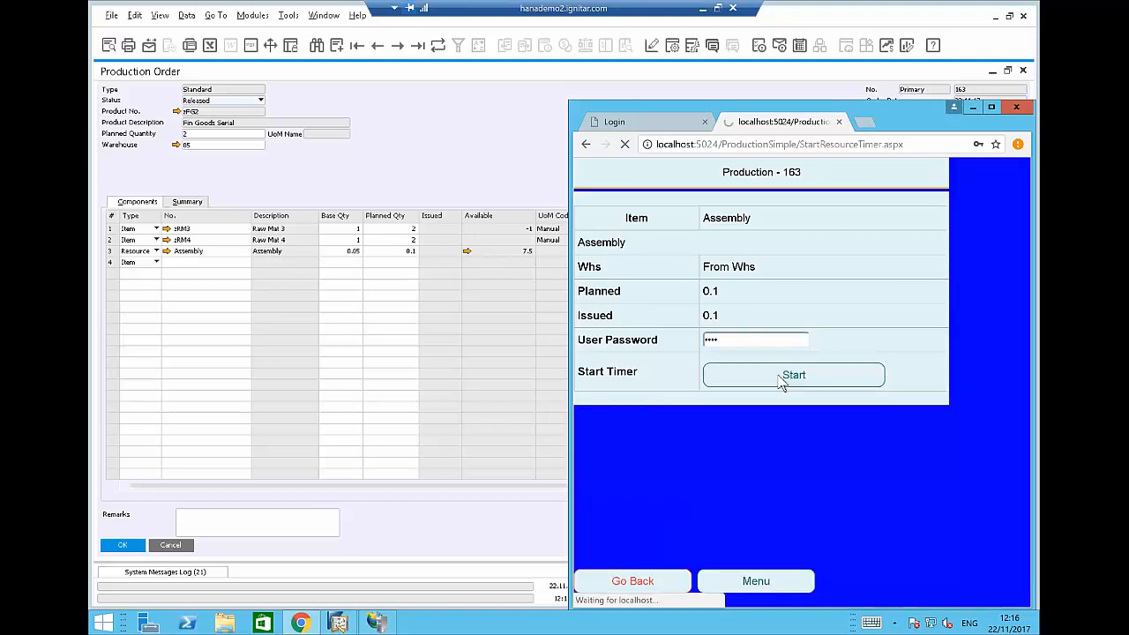
{"action": "left_click", "coordinate": [953, 231]}
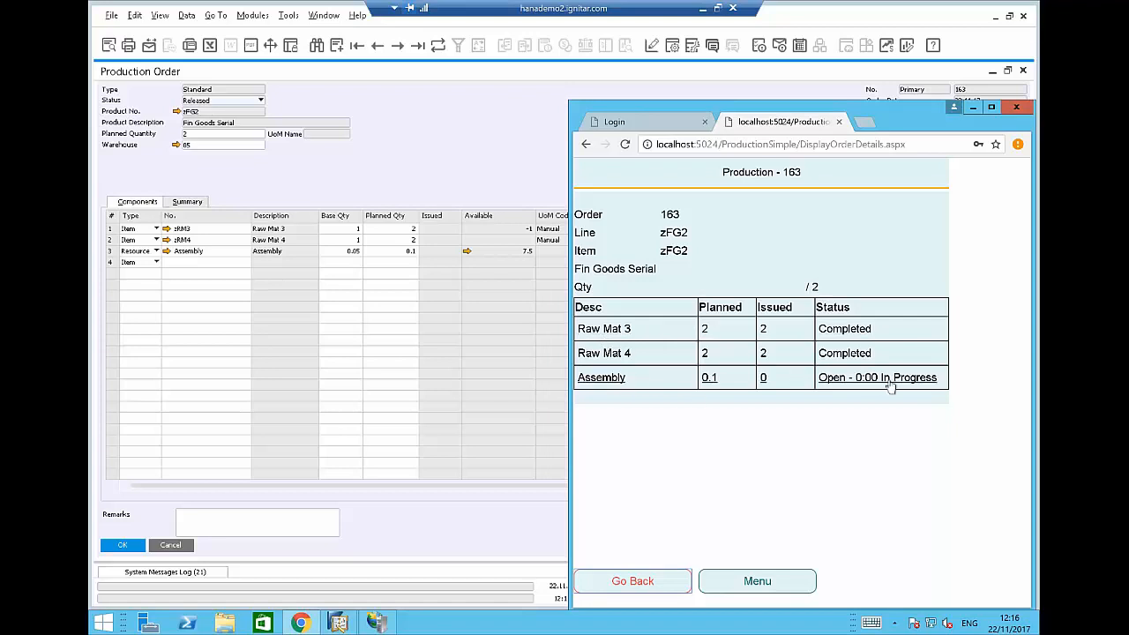
{"action": "left_click", "coordinate": [643, 582]}
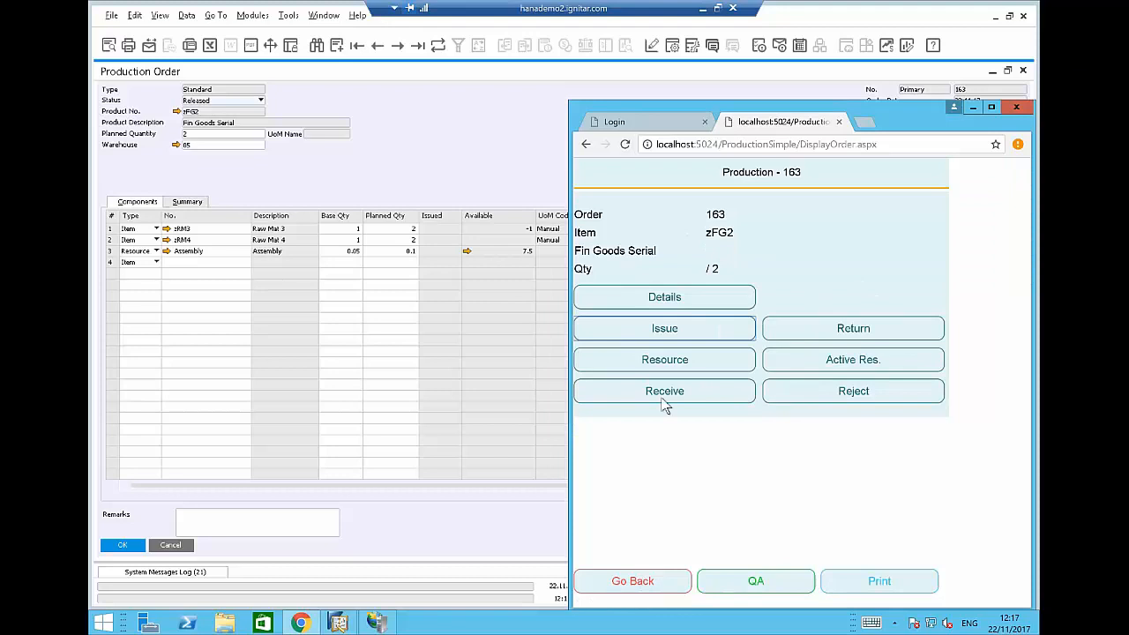
Pause the running Assembly timer from the order's active resources.
{"action": "left_click", "coordinate": [792, 359]}
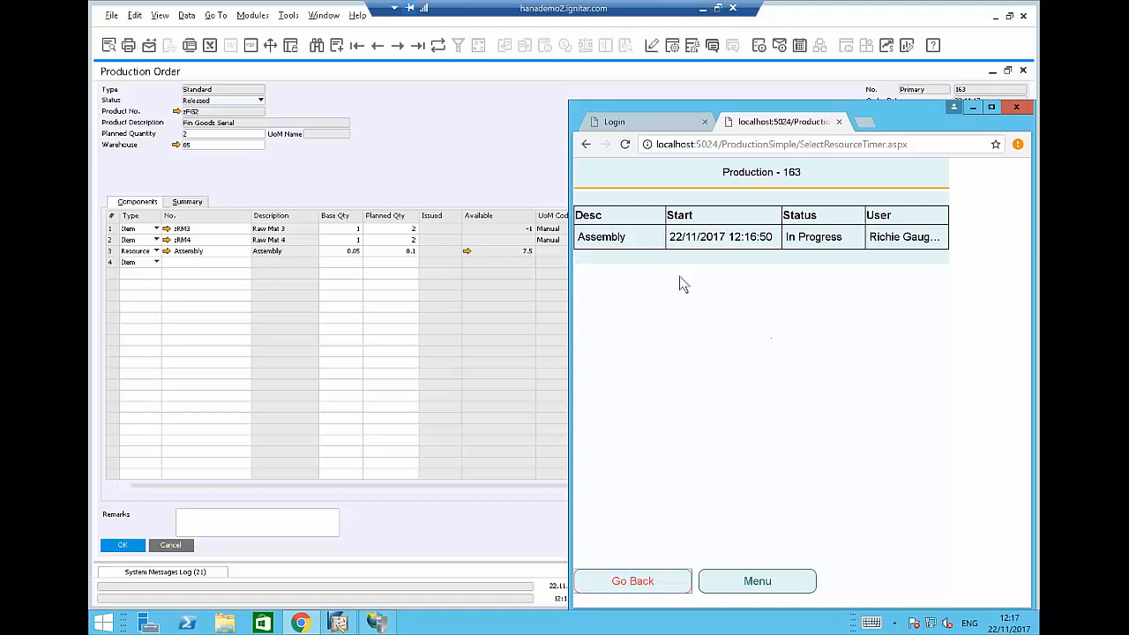
{"action": "left_click", "coordinate": [607, 236]}
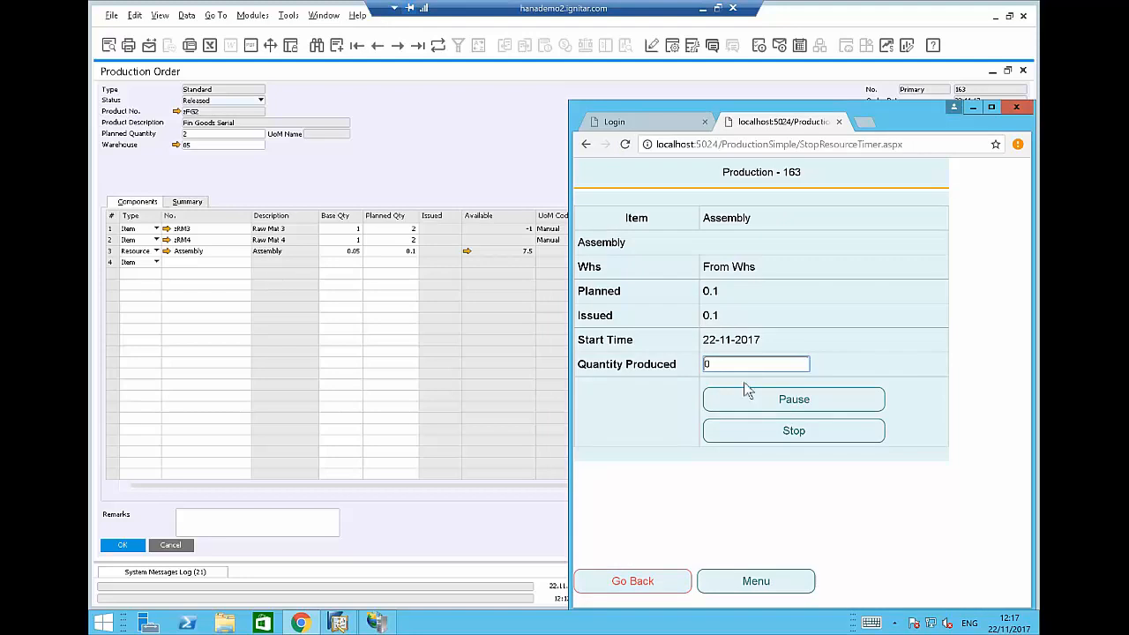
{"action": "left_click", "coordinate": [789, 407]}
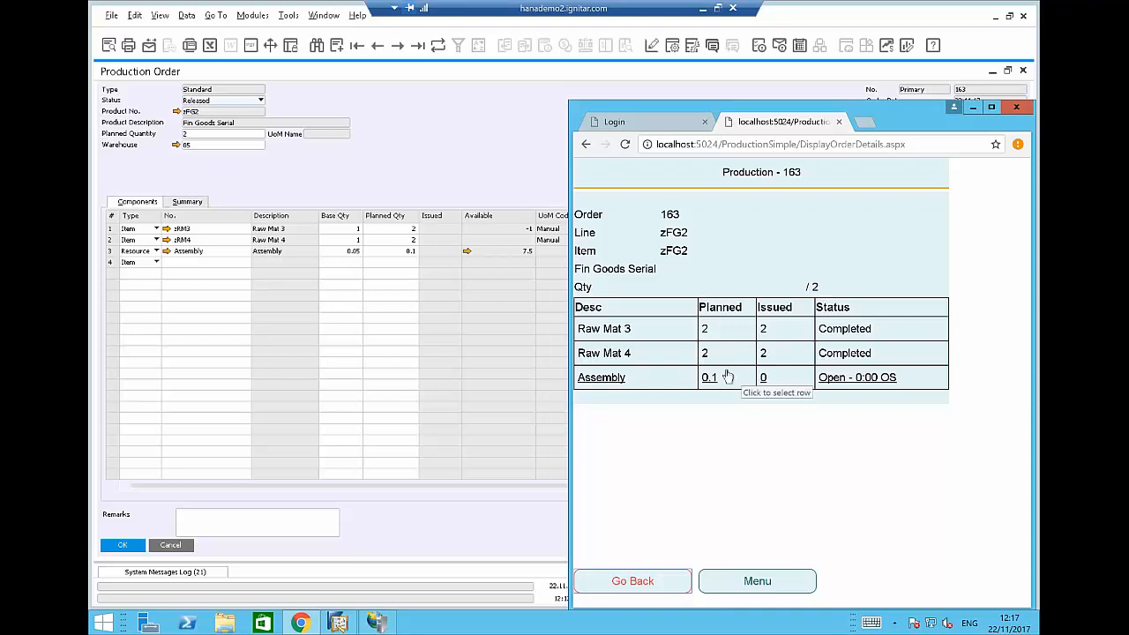
{"action": "left_click", "coordinate": [585, 383]}
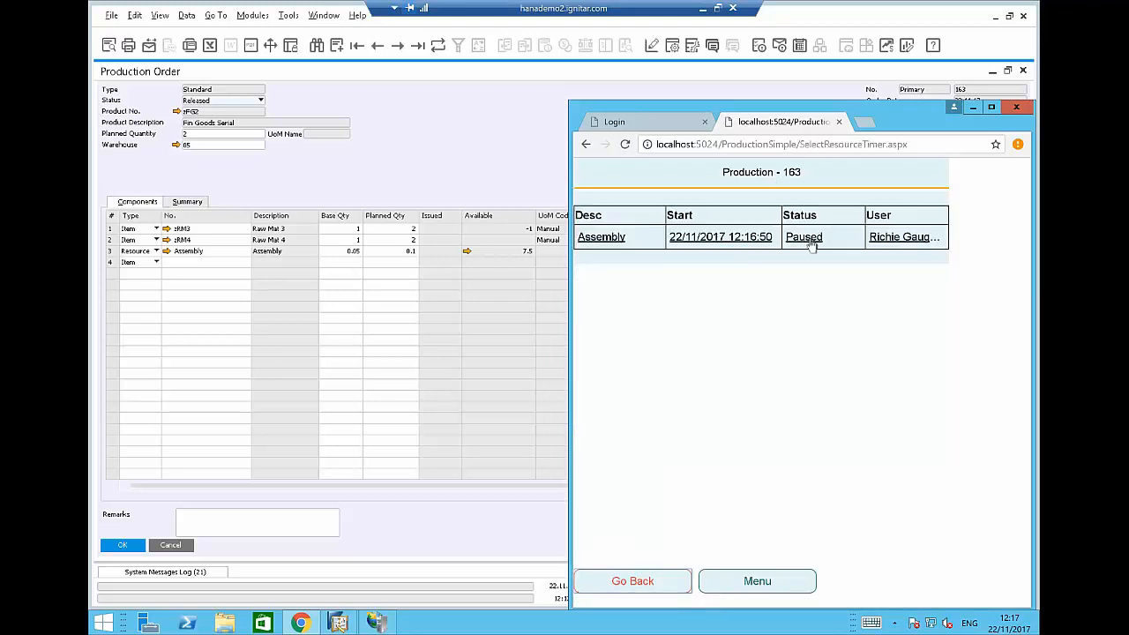
Restart the paused Assembly timer with quantity produced 0.
{"action": "left_click", "coordinate": [595, 241]}
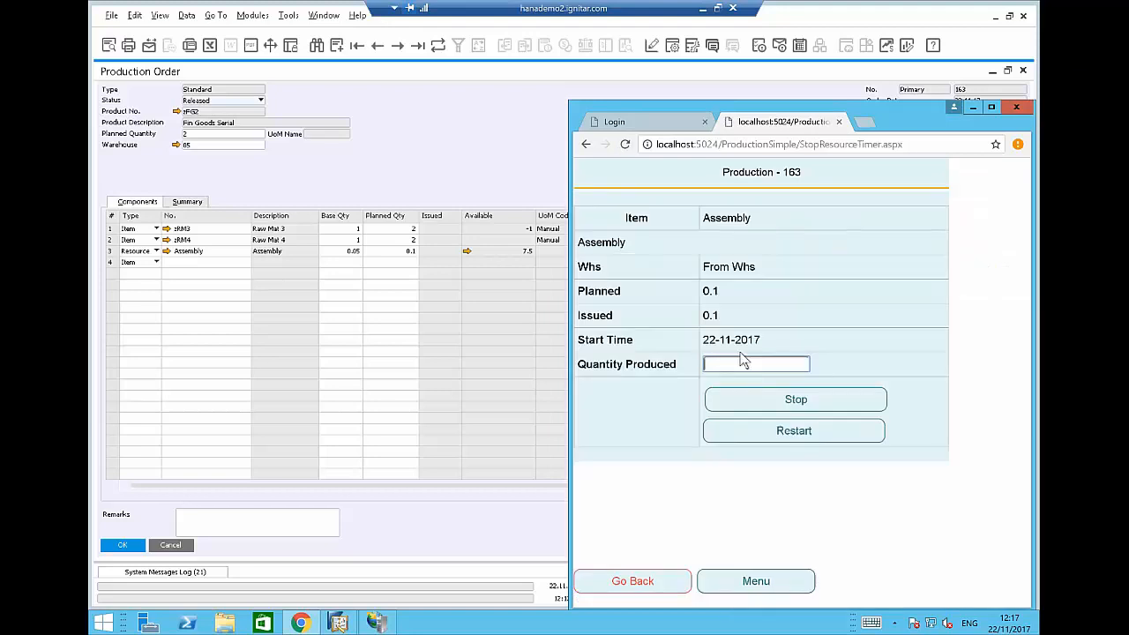
{"action": "left_click", "coordinate": [790, 441]}
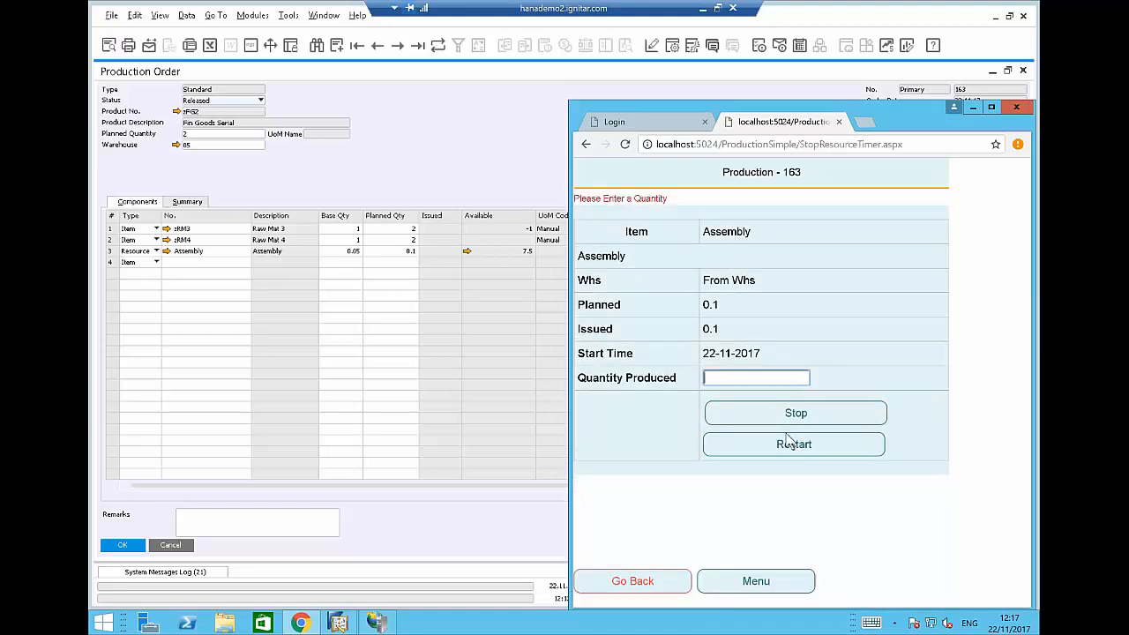
{"action": "left_click", "coordinate": [726, 377]}
{"action": "type", "text": "0"}
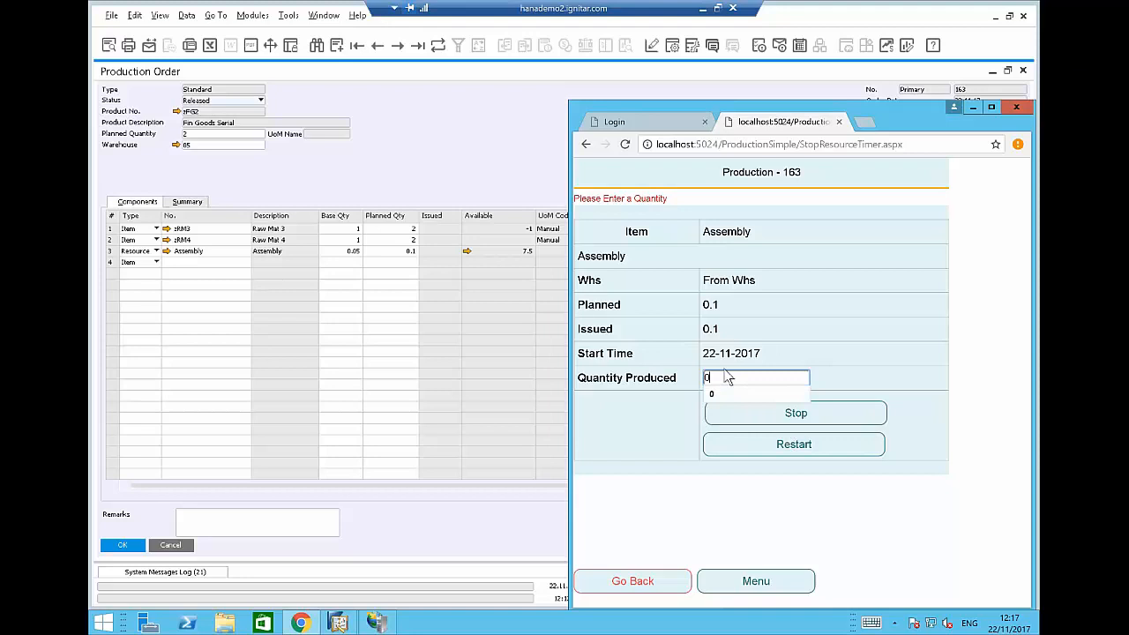
{"action": "left_click", "coordinate": [778, 446]}
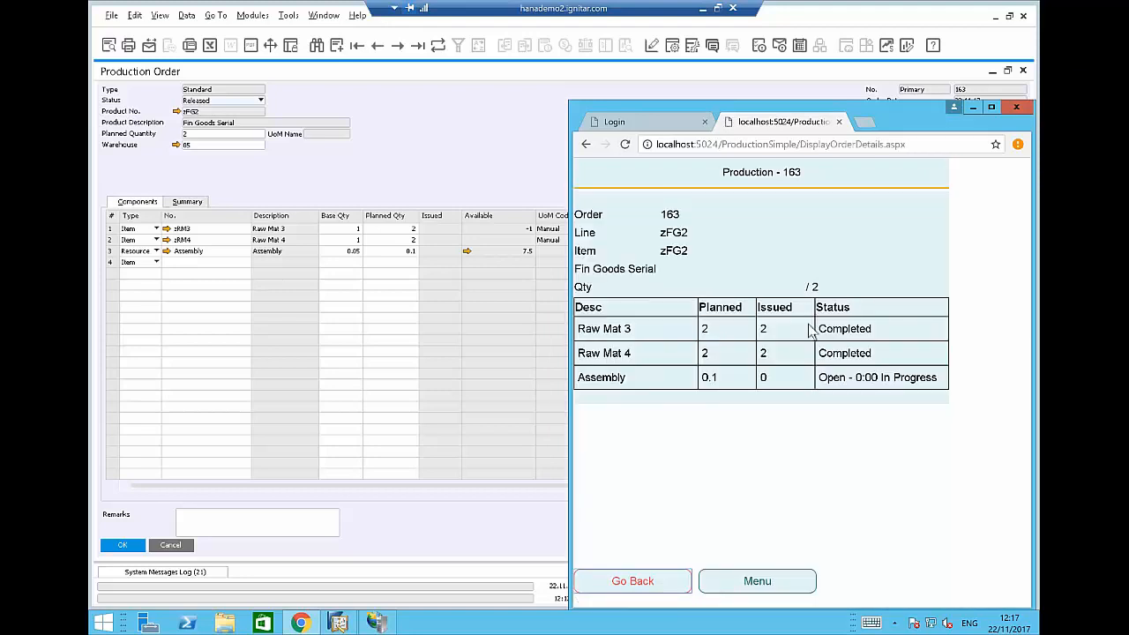
{"action": "left_click", "coordinate": [765, 350]}
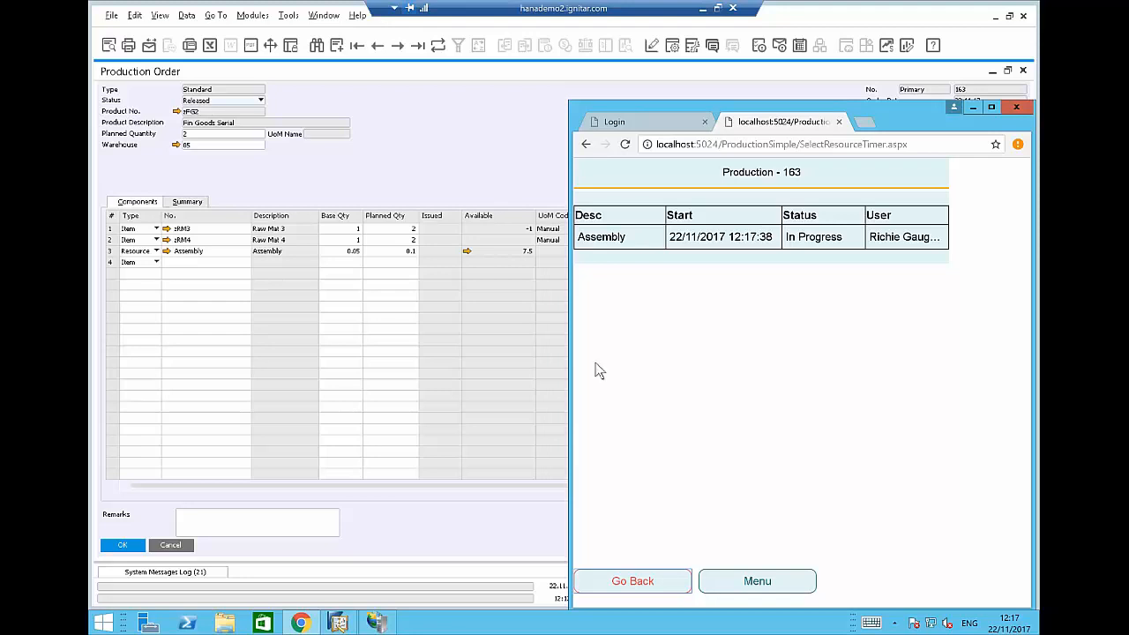
Stop the Assembly timer with quantity produced 2 and go back to order 163's page.
{"action": "left_click", "coordinate": [617, 240]}
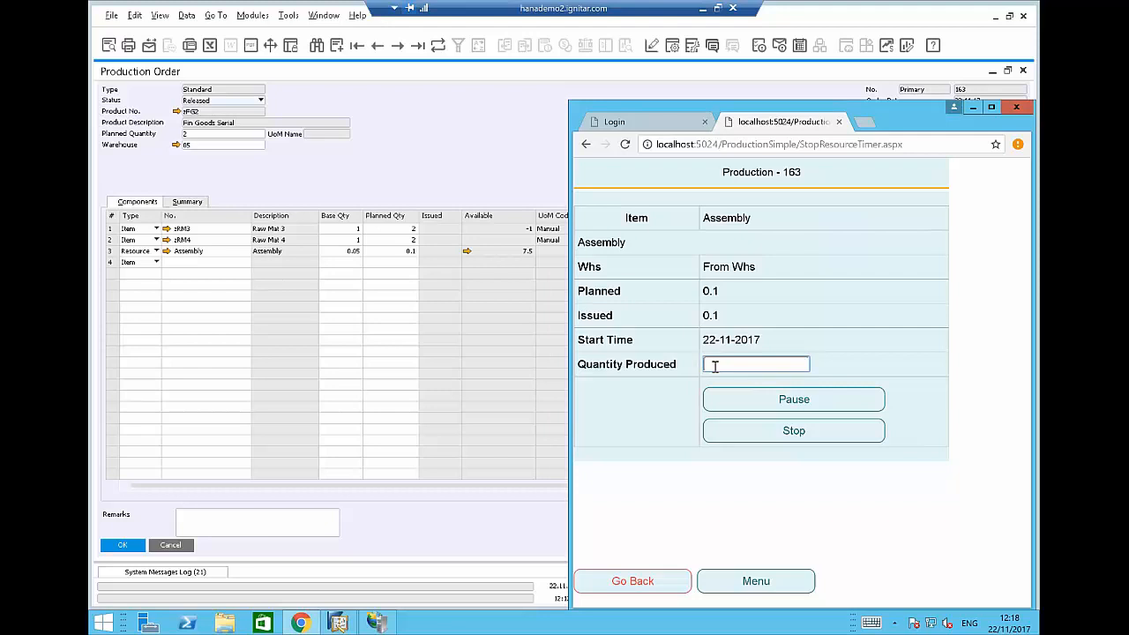
{"action": "type", "text": "2"}
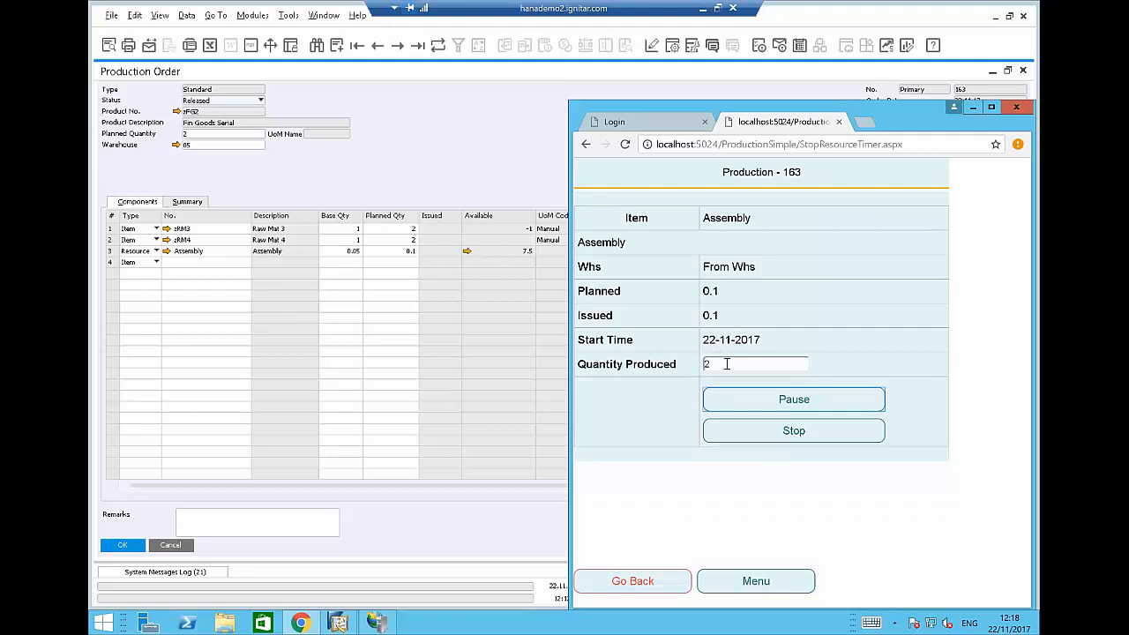
{"action": "left_click", "coordinate": [784, 432]}
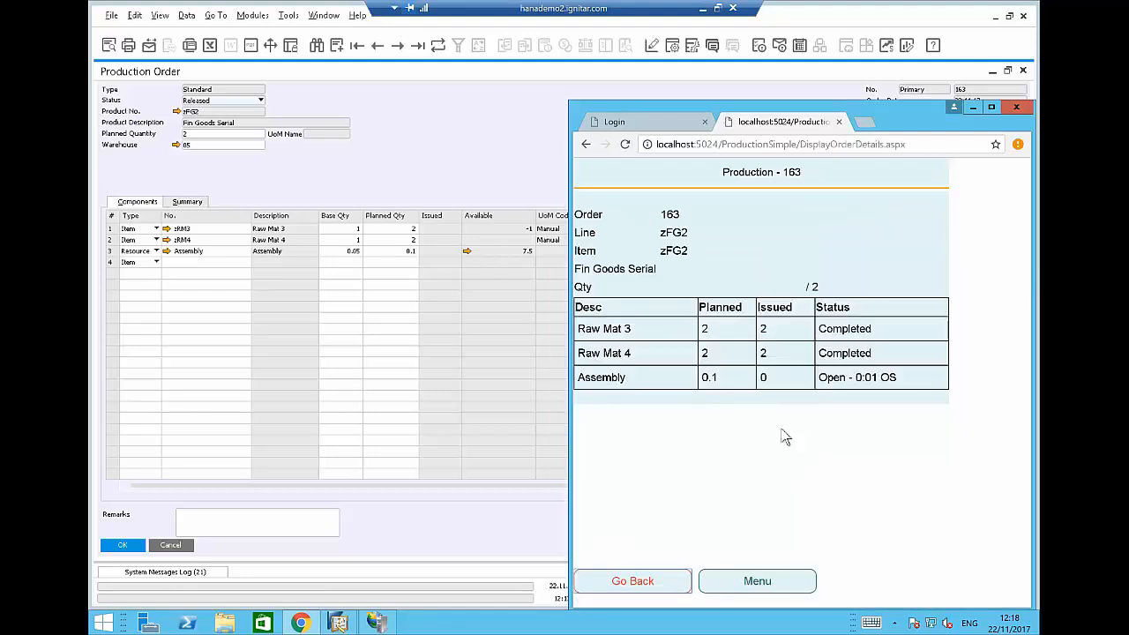
{"action": "left_click", "coordinate": [650, 584]}
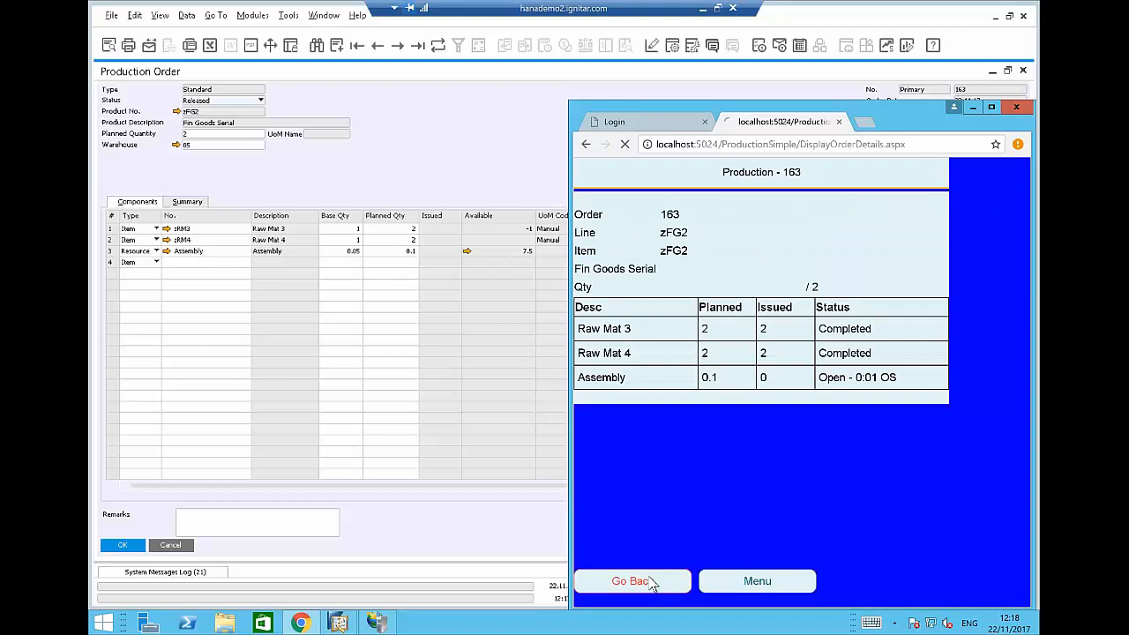
{"action": "left_click", "coordinate": [686, 360]}
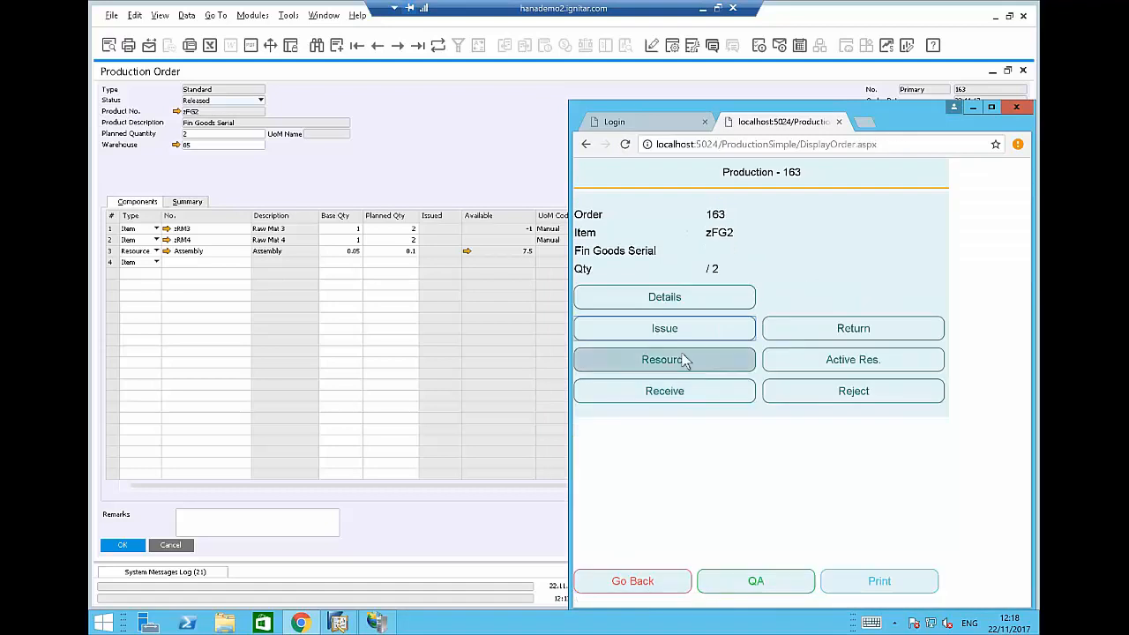
Show order 163's active resources with Assembly Recorded, briefly checking the SAP production order.
{"action": "left_click", "coordinate": [794, 357]}
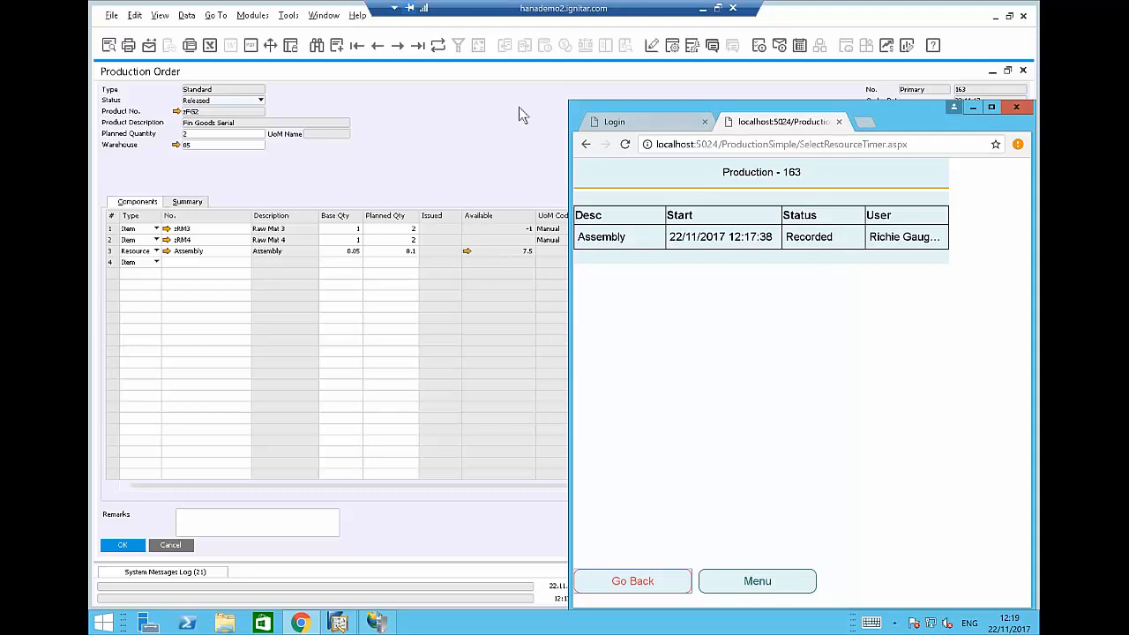
{"action": "left_click", "coordinate": [507, 147]}
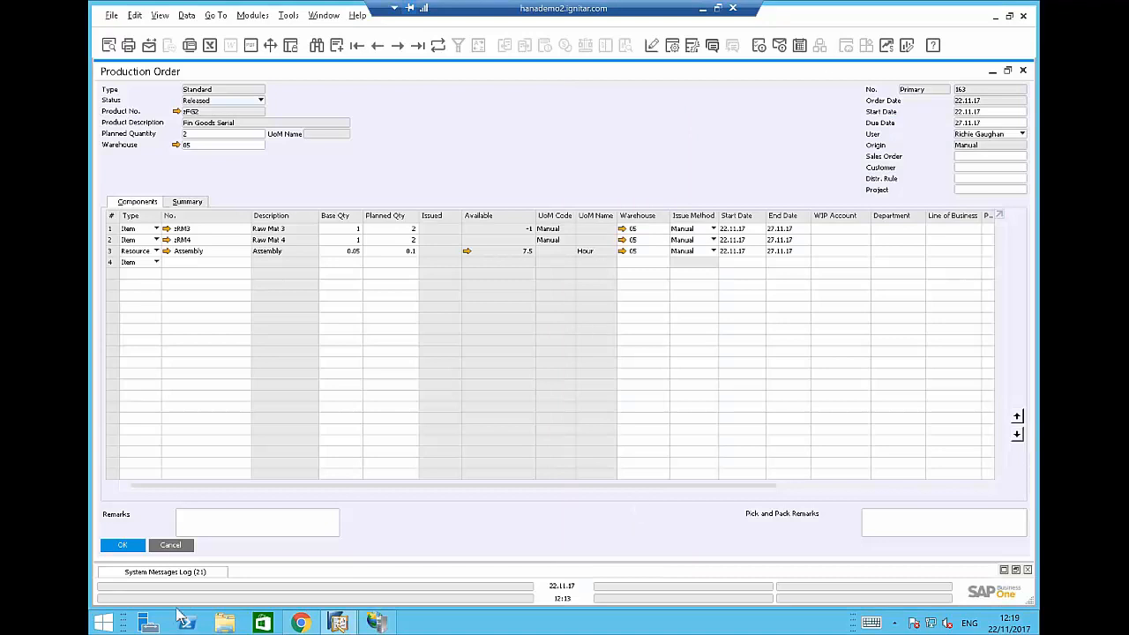
{"action": "left_click", "coordinate": [301, 623]}
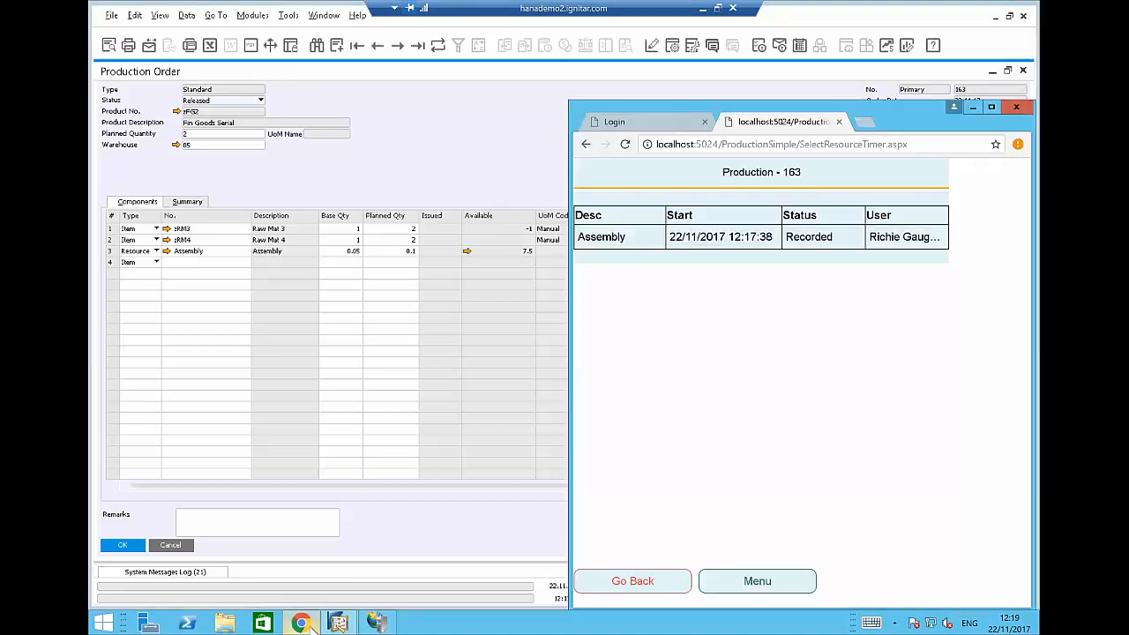
{"action": "left_click", "coordinate": [642, 588]}
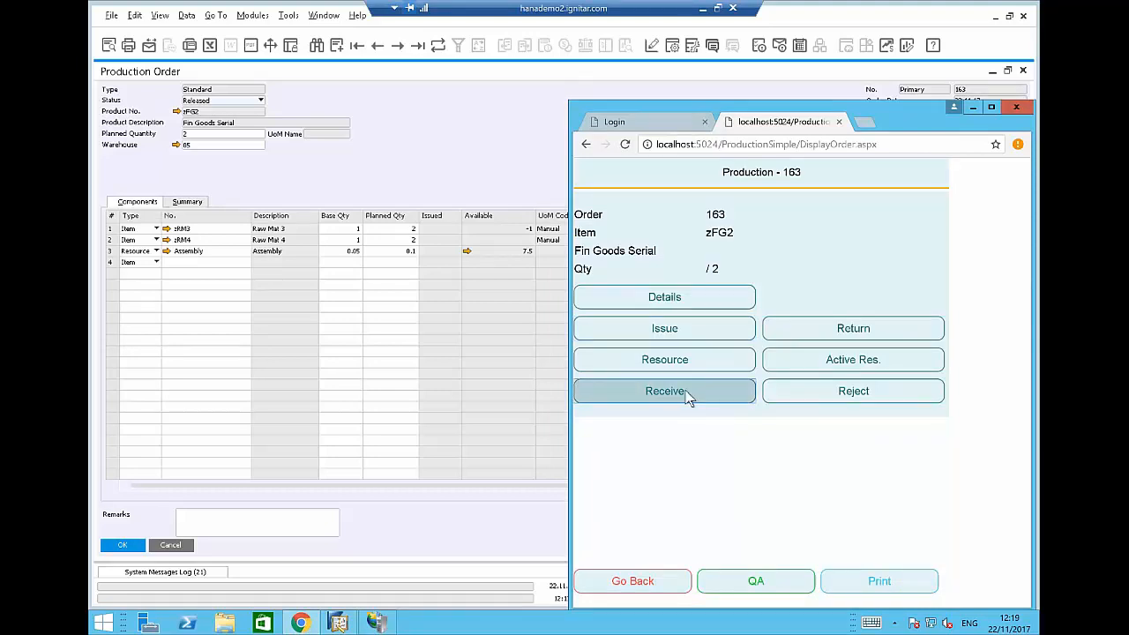
{"action": "left_click", "coordinate": [686, 396]}
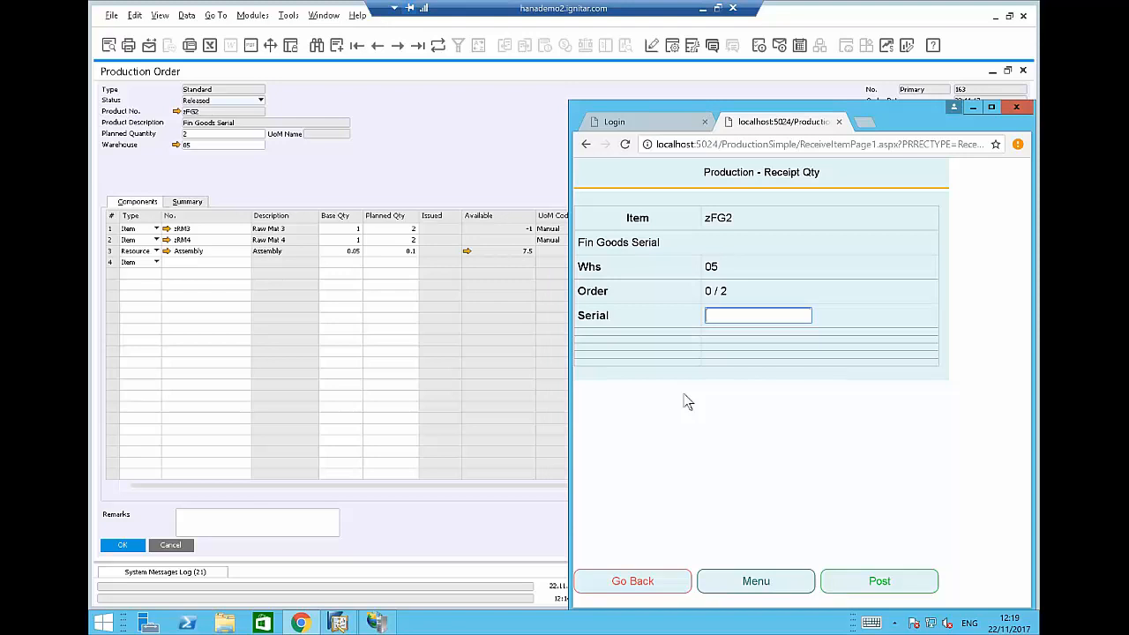
{"action": "type", "text": "A12987219827"}
{"action": "left_click", "coordinate": [856, 586]}
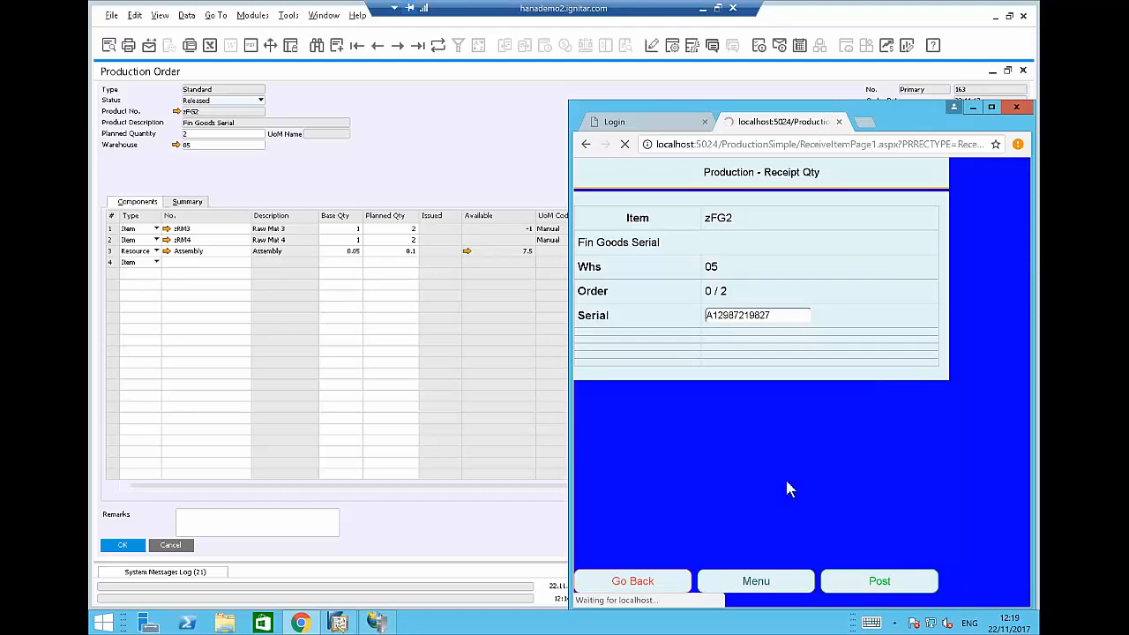
{"action": "left_click", "coordinate": [693, 582]}
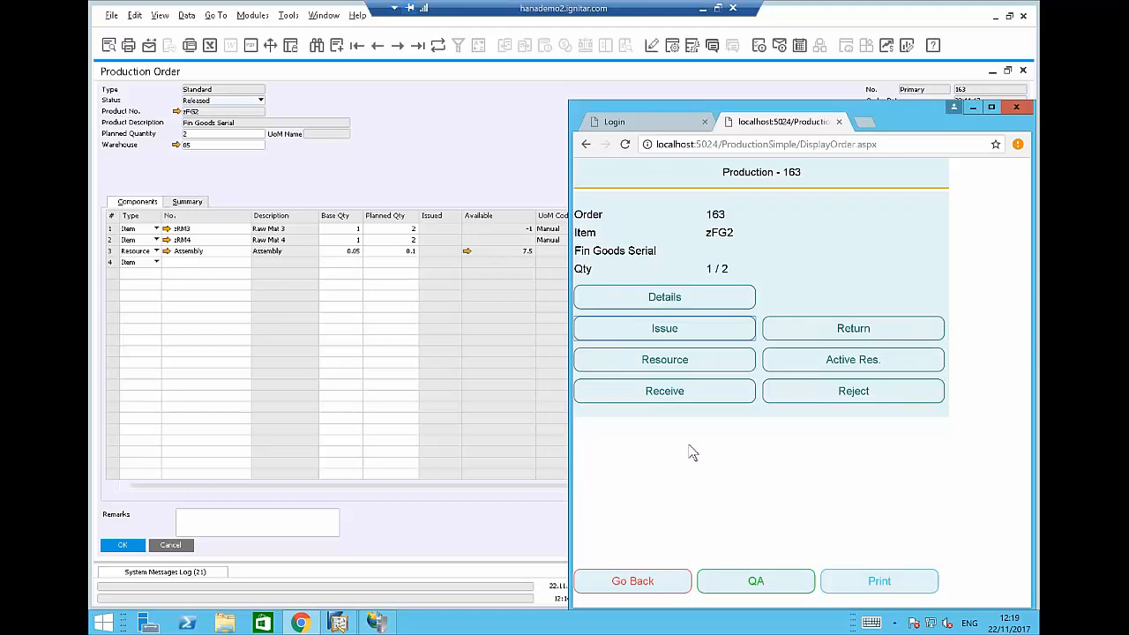
Open the QA report and enter the first two values, 12345 and 123456.
{"action": "left_click", "coordinate": [741, 580]}
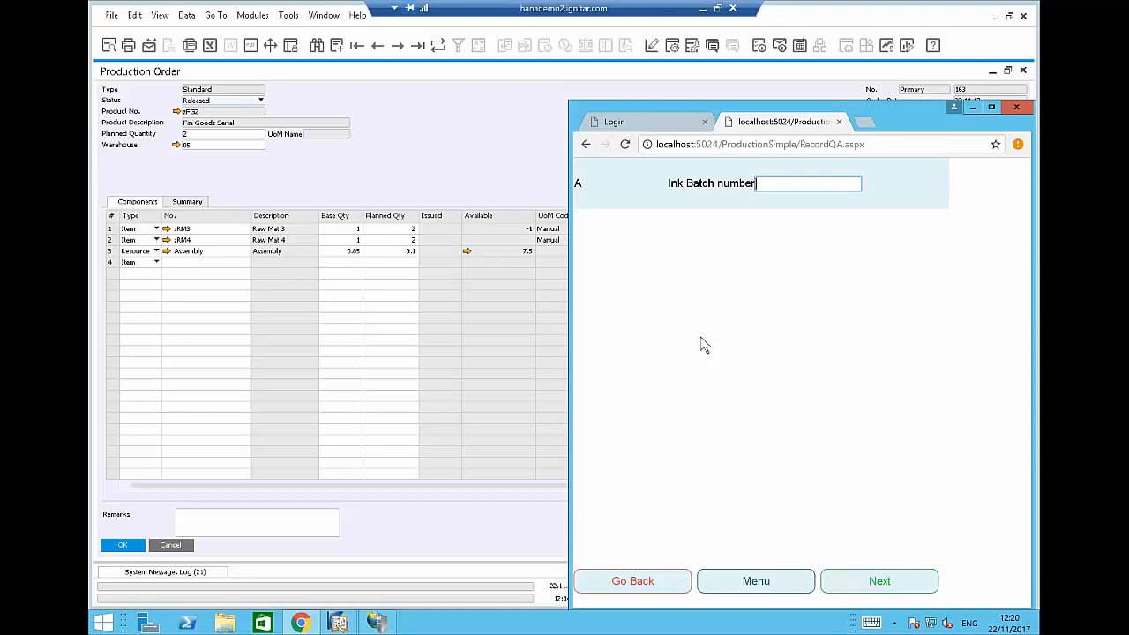
{"action": "type", "text": "12345"}
{"action": "left_click", "coordinate": [886, 582]}
{"action": "type", "text": "123456"}
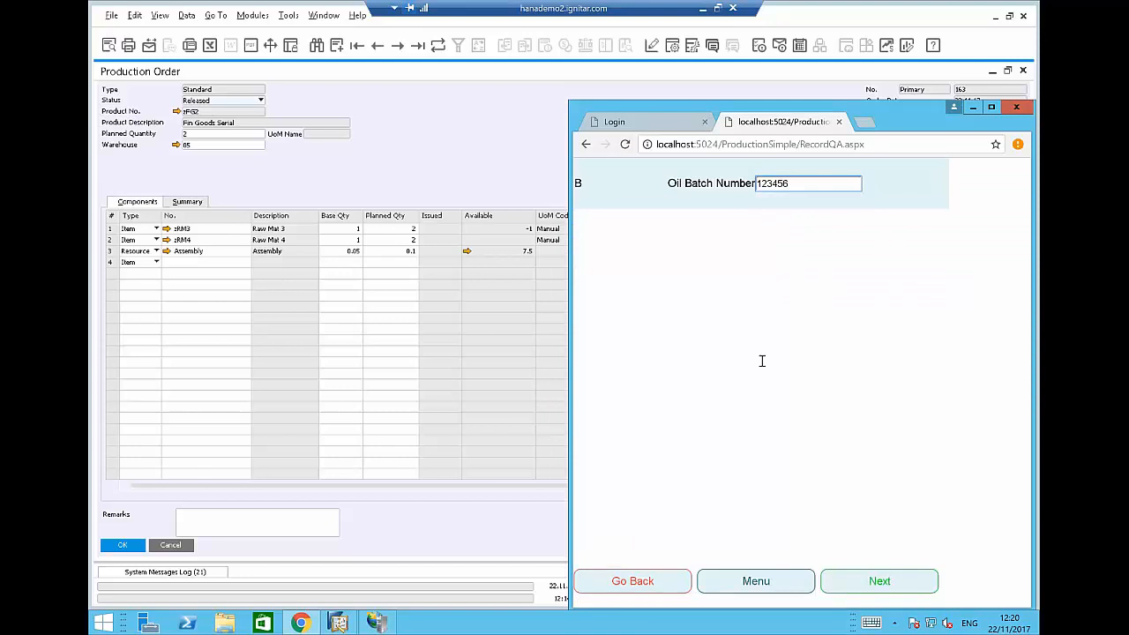
{"action": "left_click", "coordinate": [853, 579]}
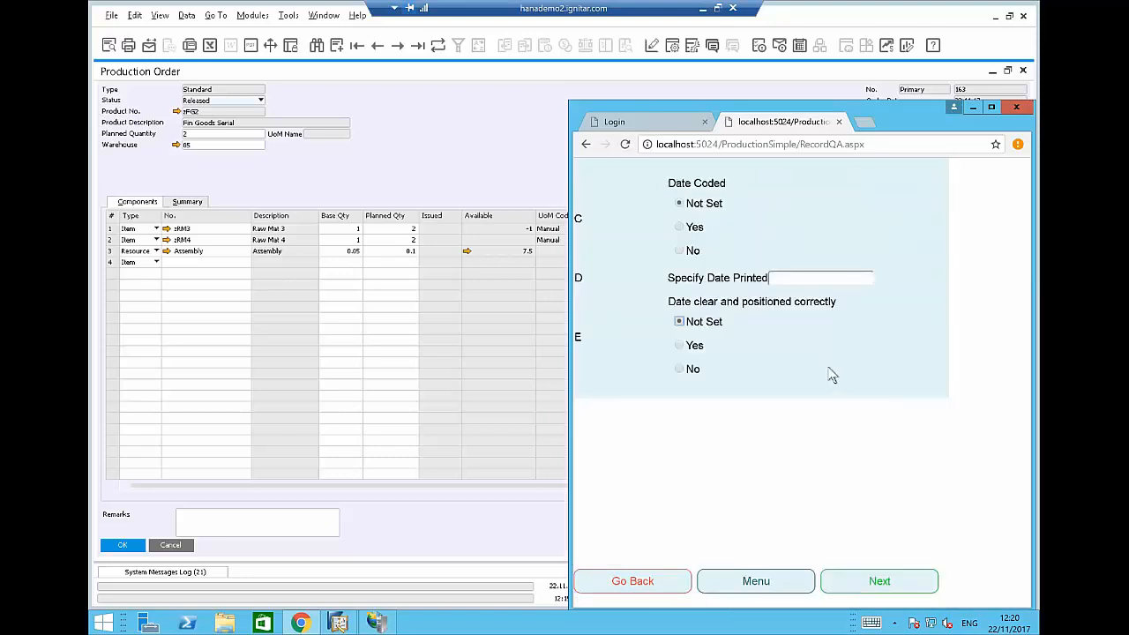
Answer Yes to Date Coded with date printed 22/11/2017, clear and correctly positioned.
{"action": "left_click", "coordinate": [680, 228]}
{"action": "left_click", "coordinate": [787, 277]}
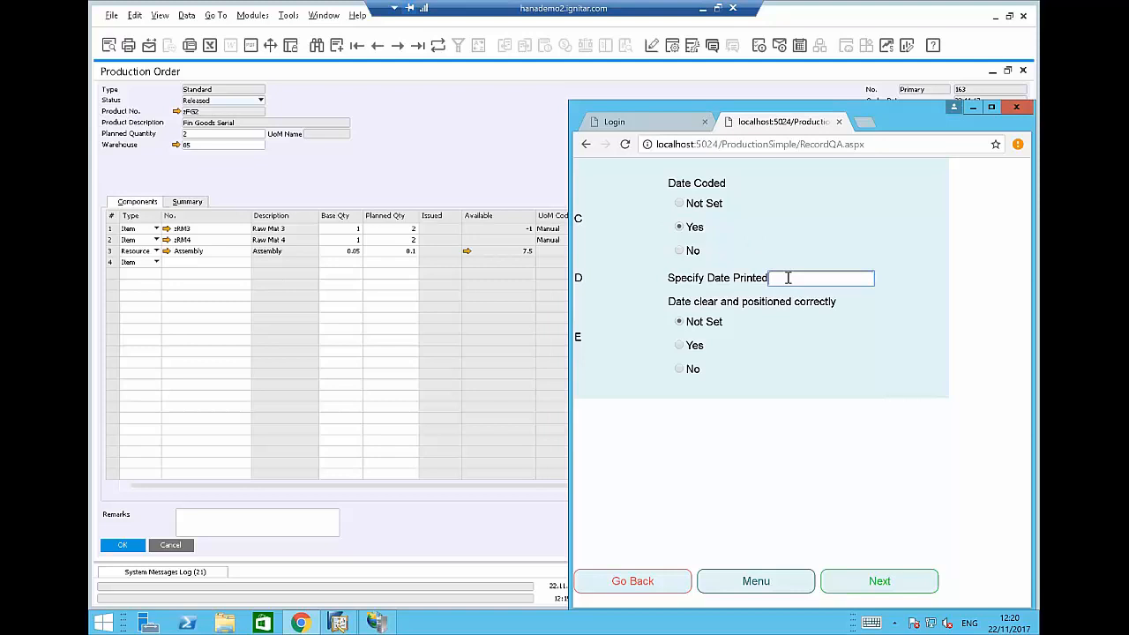
{"action": "type", "text": "22/11/2017"}
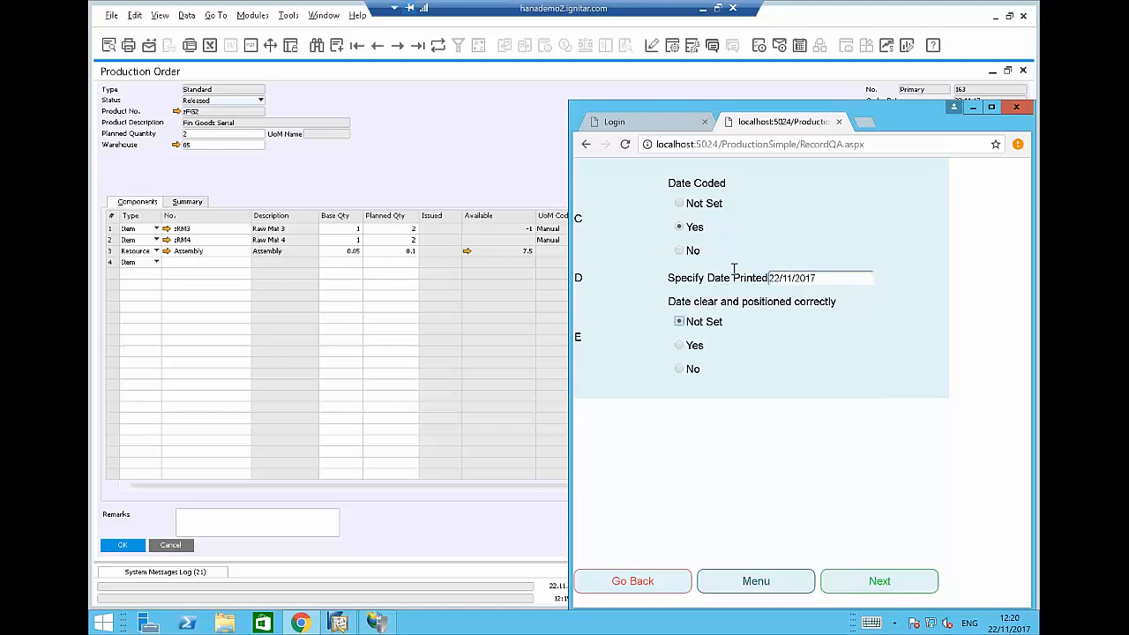
{"action": "left_click", "coordinate": [680, 346]}
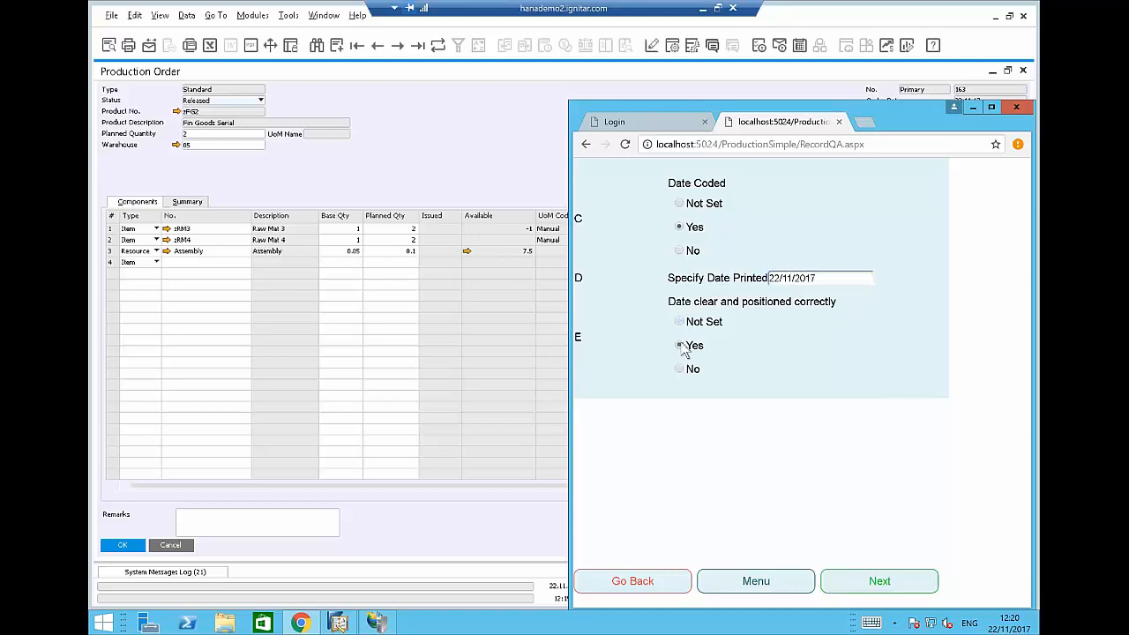
{"action": "left_click", "coordinate": [872, 580]}
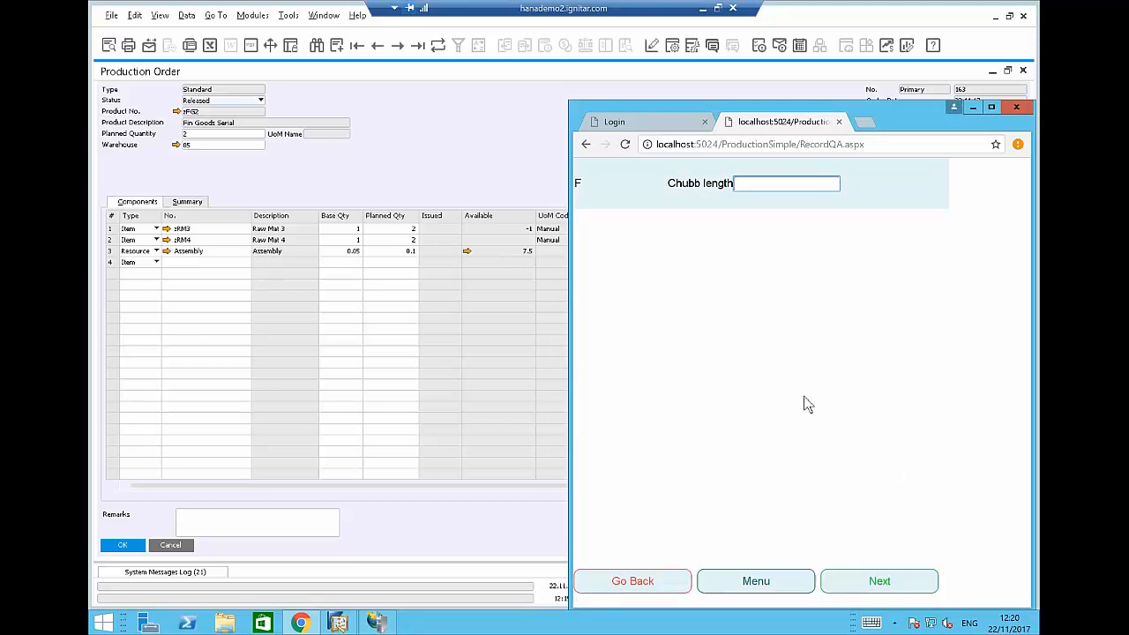
Enter Chubb length 12345 and mark the QA check as passed.
{"action": "type", "text": "12345"}
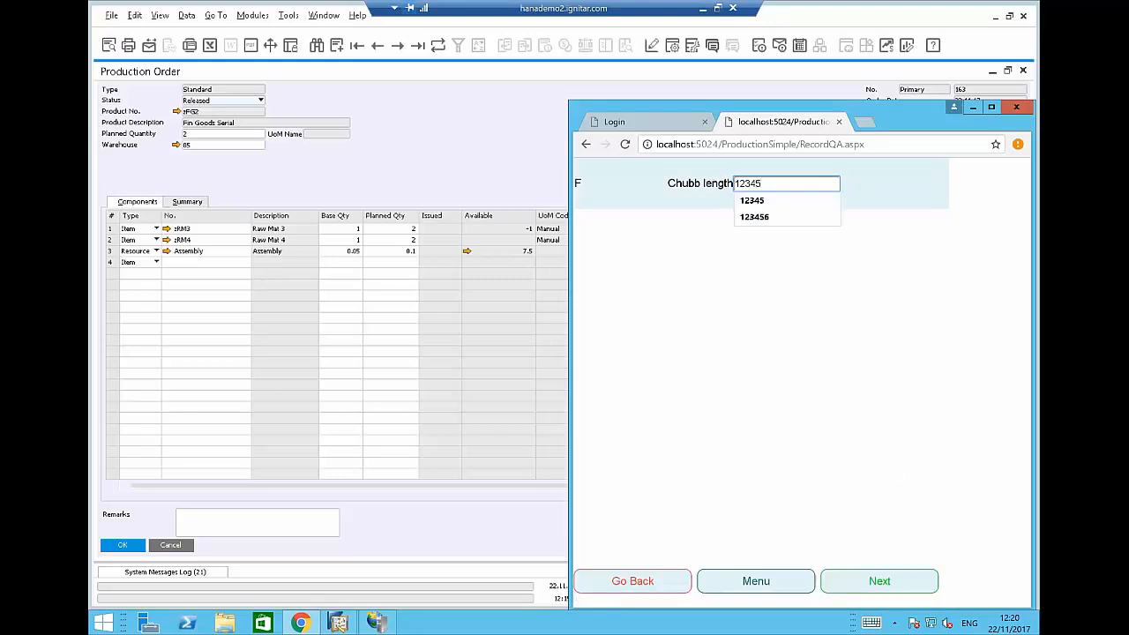
{"action": "left_click", "coordinate": [766, 321]}
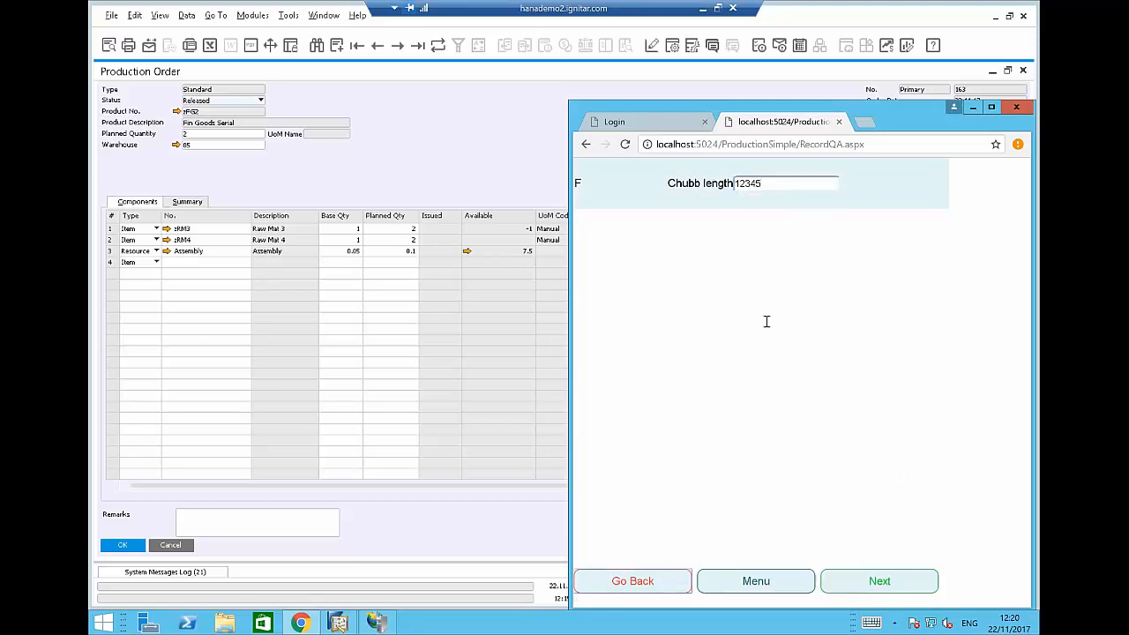
{"action": "left_click", "coordinate": [848, 590]}
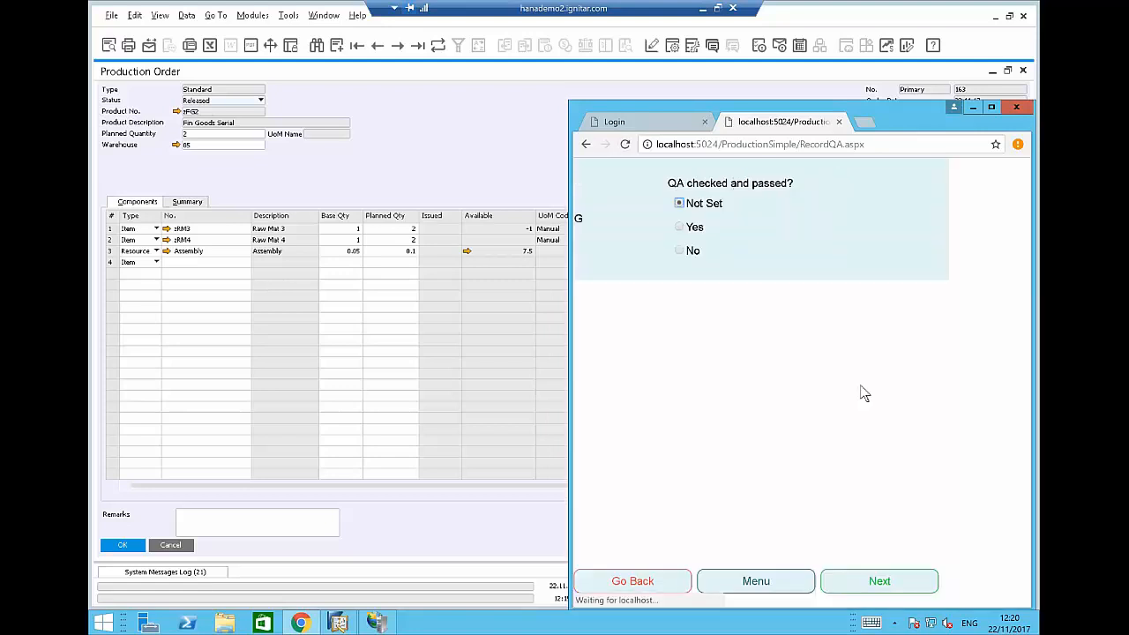
{"action": "left_click", "coordinate": [686, 228]}
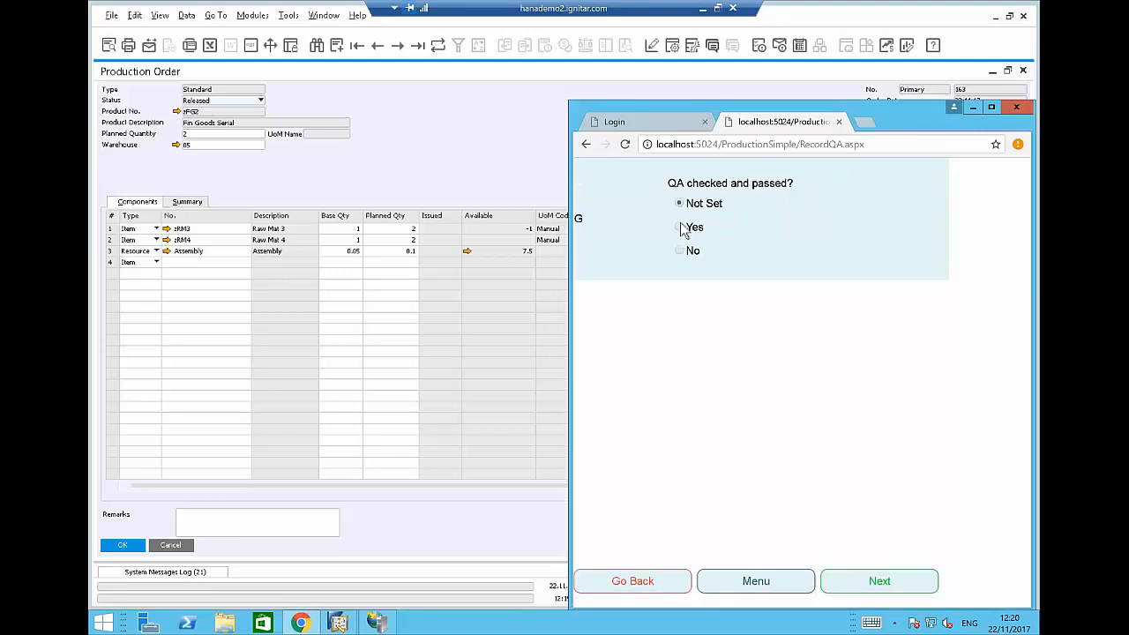
{"action": "left_click", "coordinate": [857, 581]}
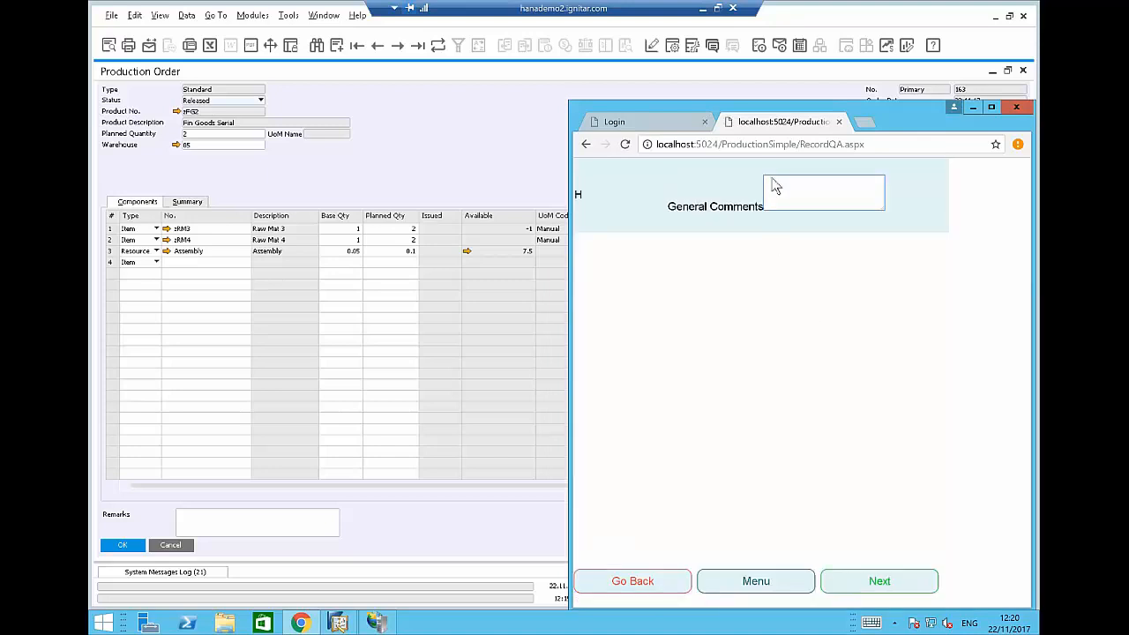
Add the comment 'Comments here' and sign off the QA record with the password.
{"action": "type", "text": "Comments here"}
{"action": "left_click", "coordinate": [880, 581]}
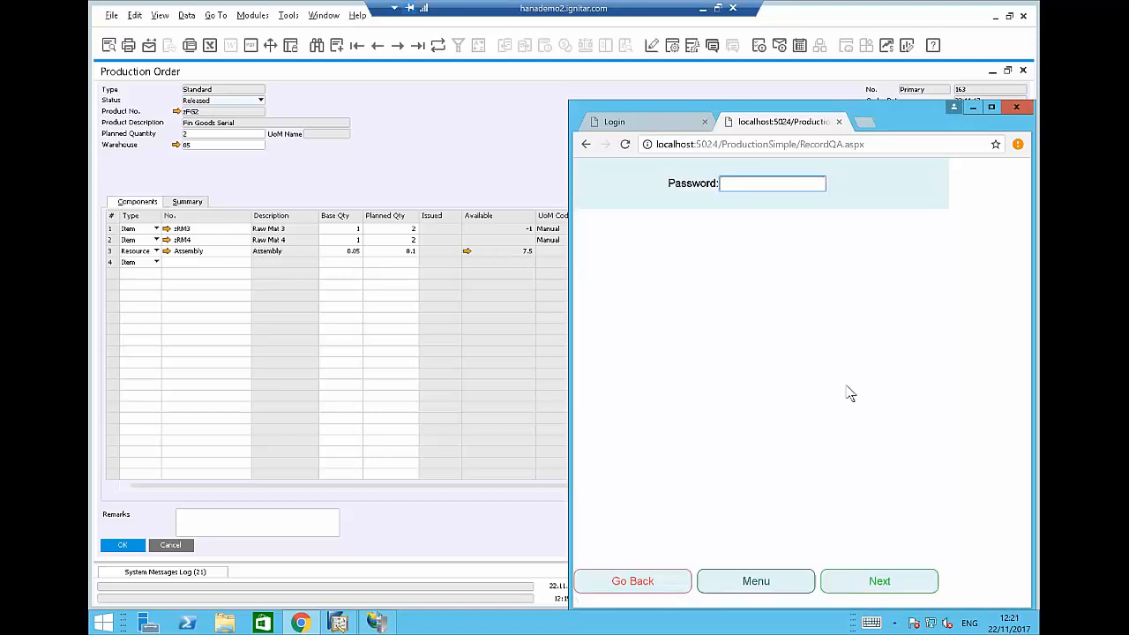
{"action": "type", "text": "1234"}
{"action": "left_click", "coordinate": [837, 591]}
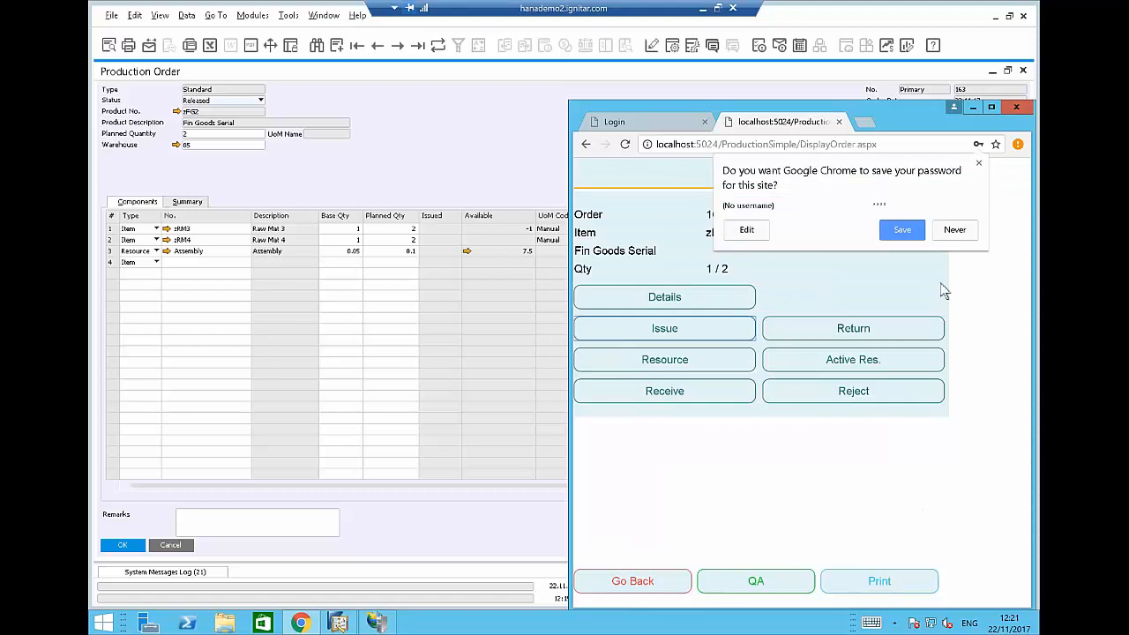
Reject one zFG2 unit with serial 1233445jdhdskj and post the rejection.
{"action": "left_click", "coordinate": [953, 231]}
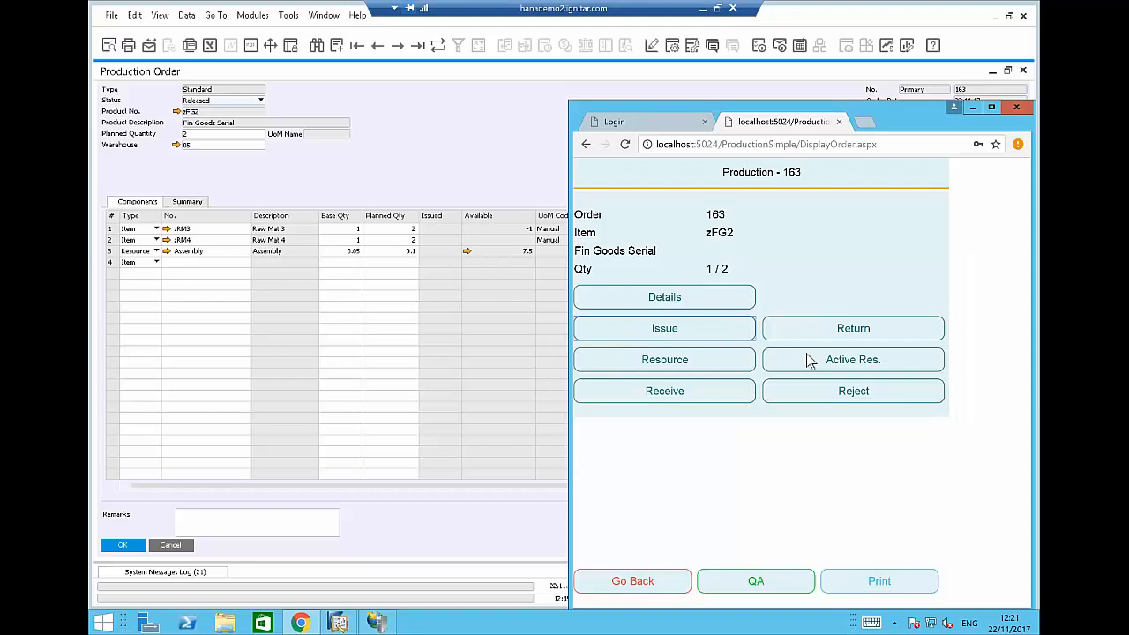
{"action": "left_click", "coordinate": [826, 401]}
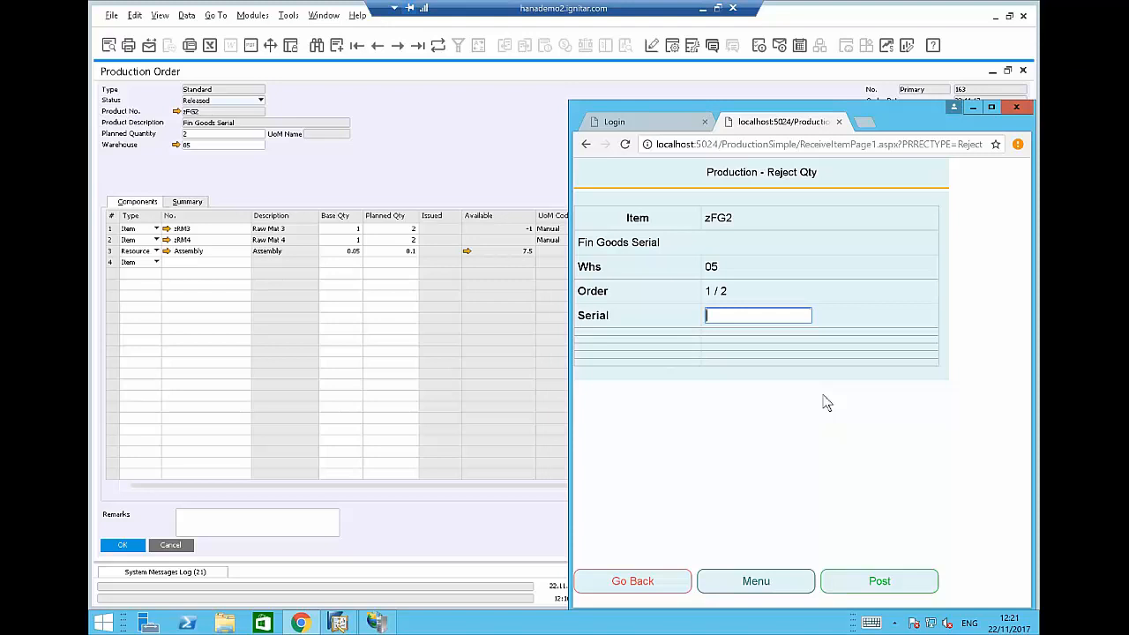
{"action": "type", "text": "1233445jdhdskj"}
{"action": "left_click", "coordinate": [853, 578]}
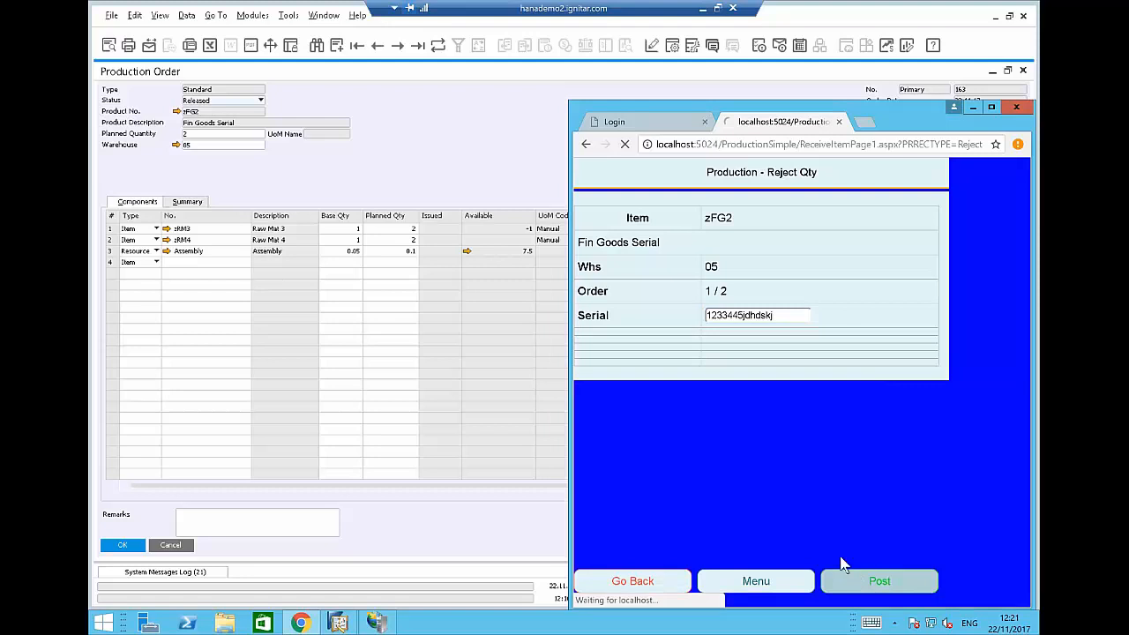
{"action": "left_click", "coordinate": [852, 579]}
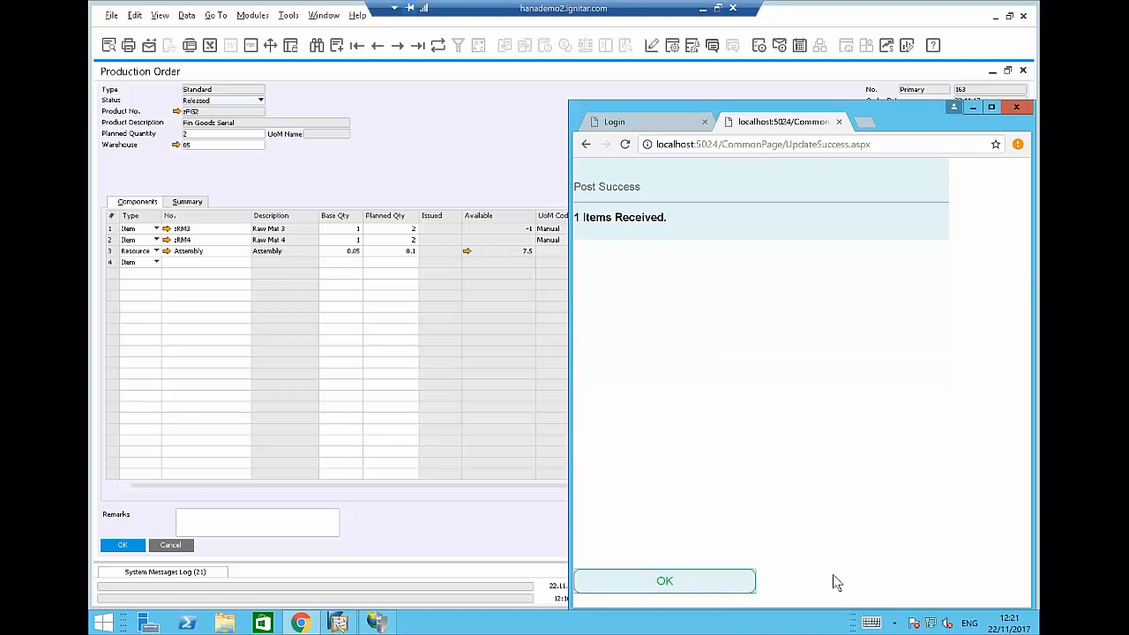
{"action": "left_click", "coordinate": [689, 584]}
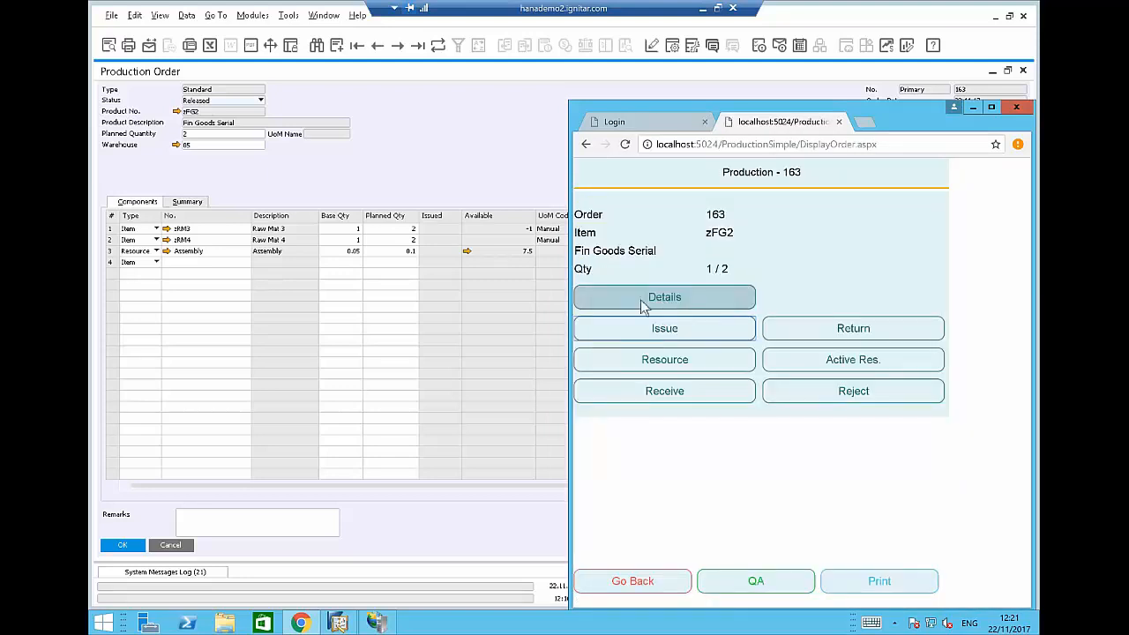
Open the relationship map for production order 163 and expand the stacked material issues.
{"action": "left_click", "coordinate": [425, 157]}
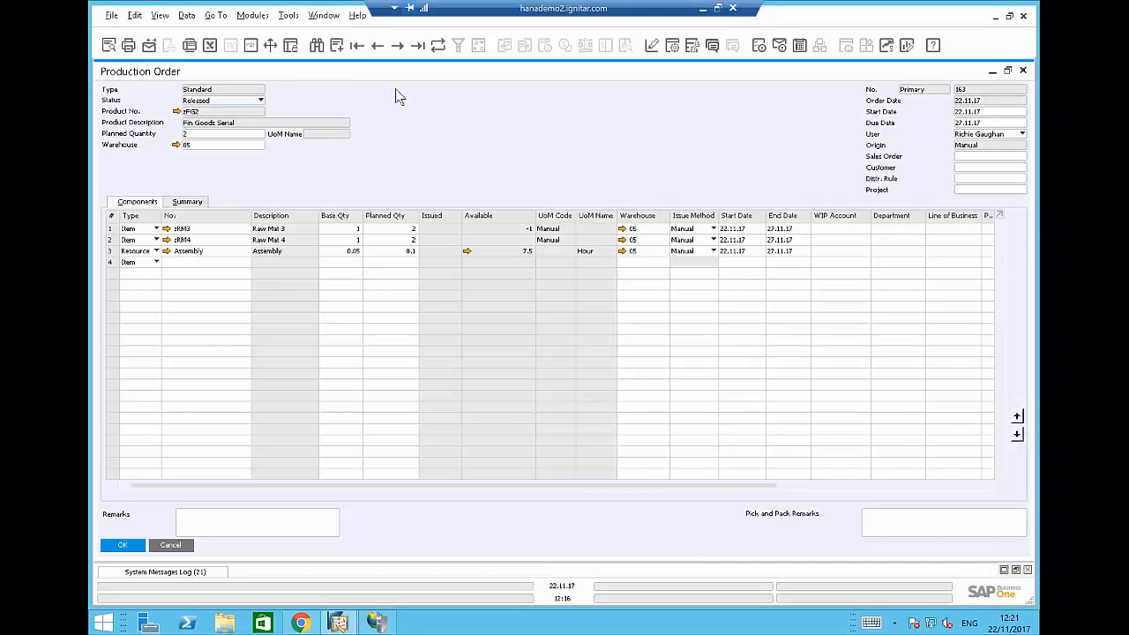
{"action": "right_click", "coordinate": [397, 168]}
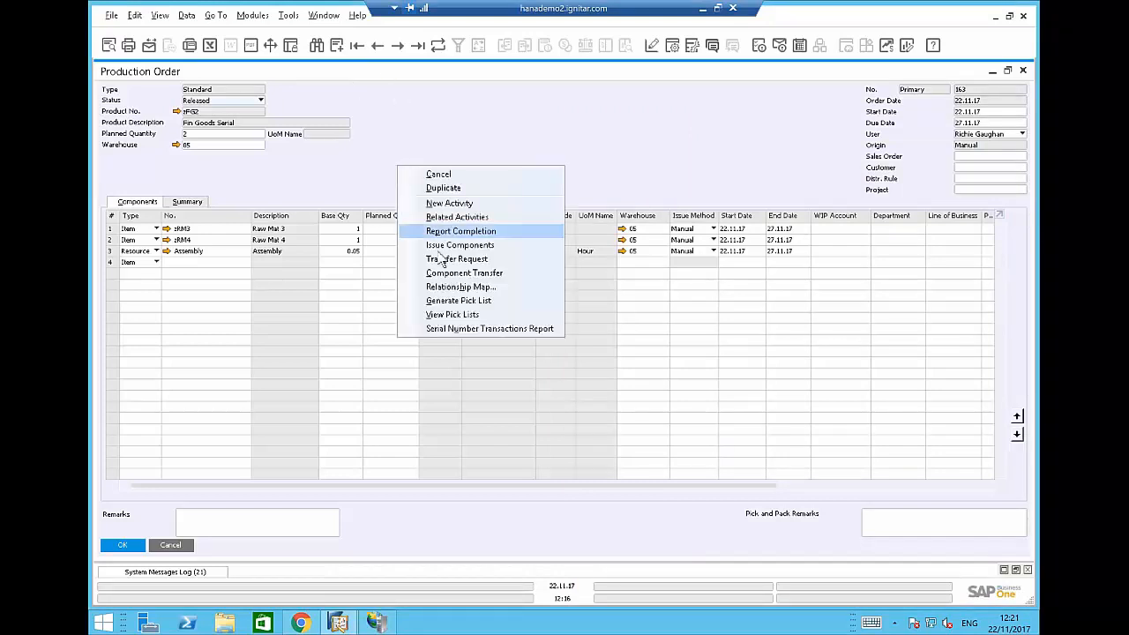
{"action": "left_click", "coordinate": [460, 287]}
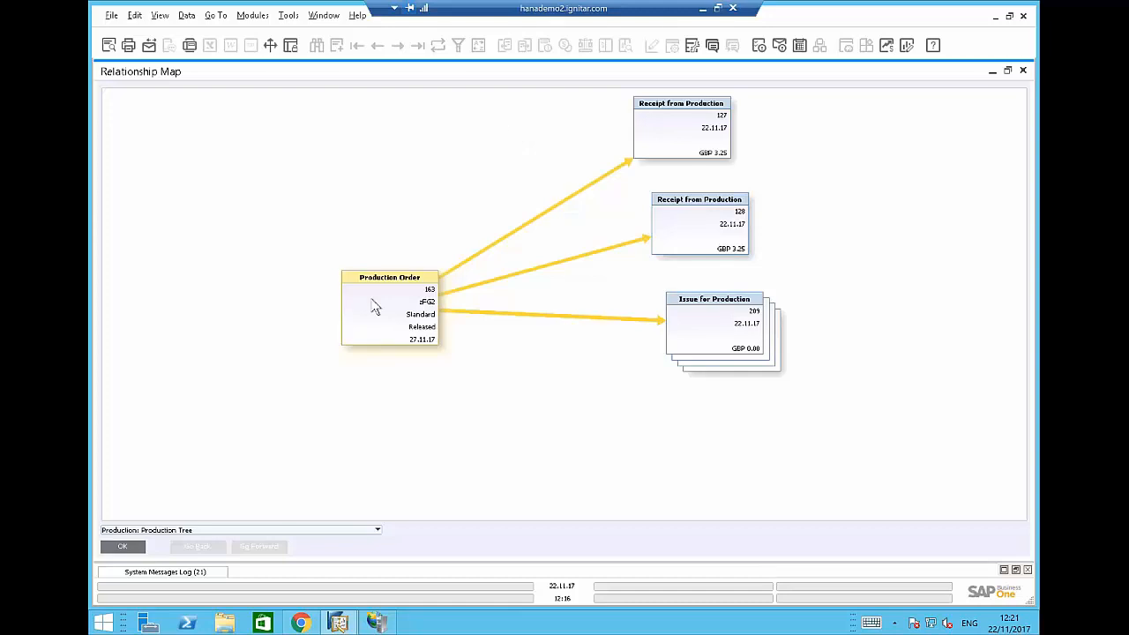
{"action": "left_click", "coordinate": [717, 304]}
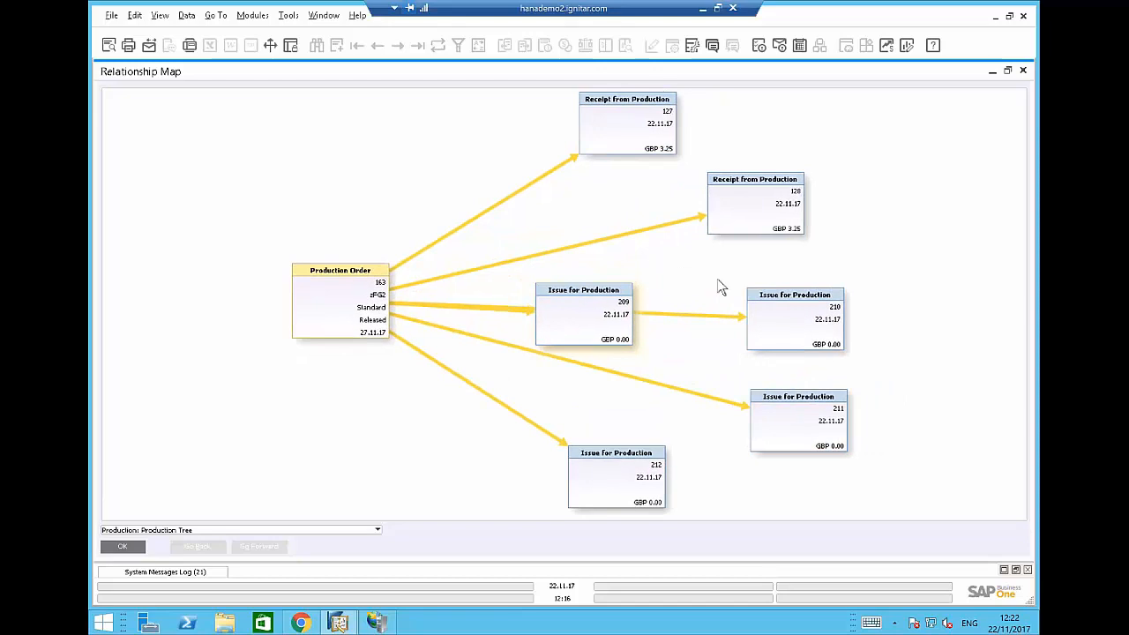
Inspect Issue for Production 209 and Receipts from Production 127 and 128, closing each.
{"action": "double_click", "coordinate": [584, 299]}
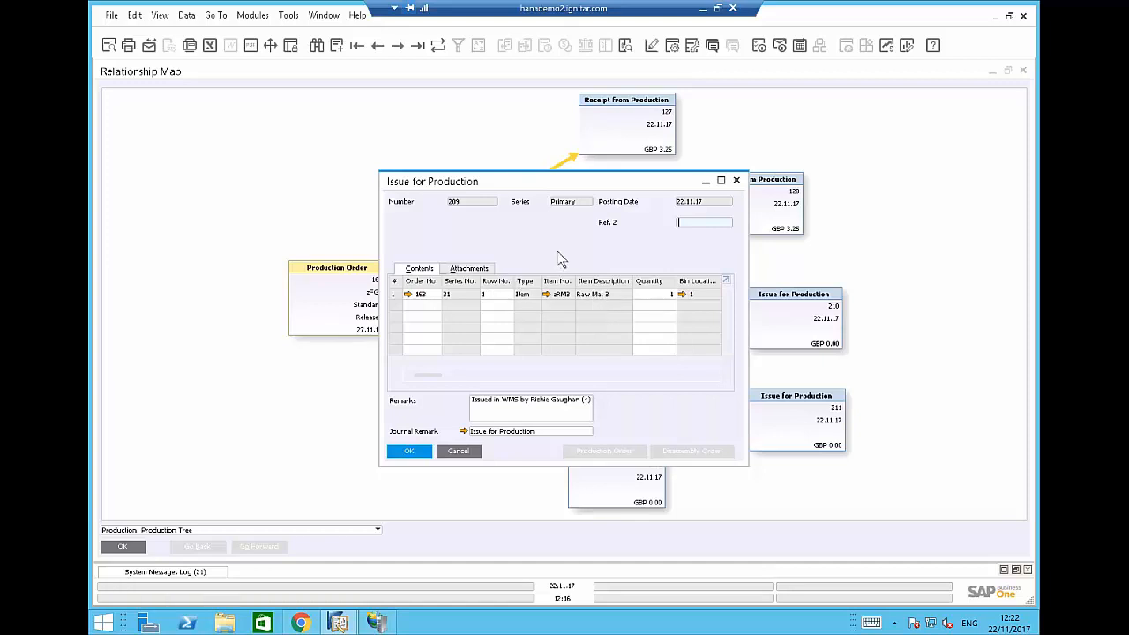
{"action": "left_click", "coordinate": [735, 180]}
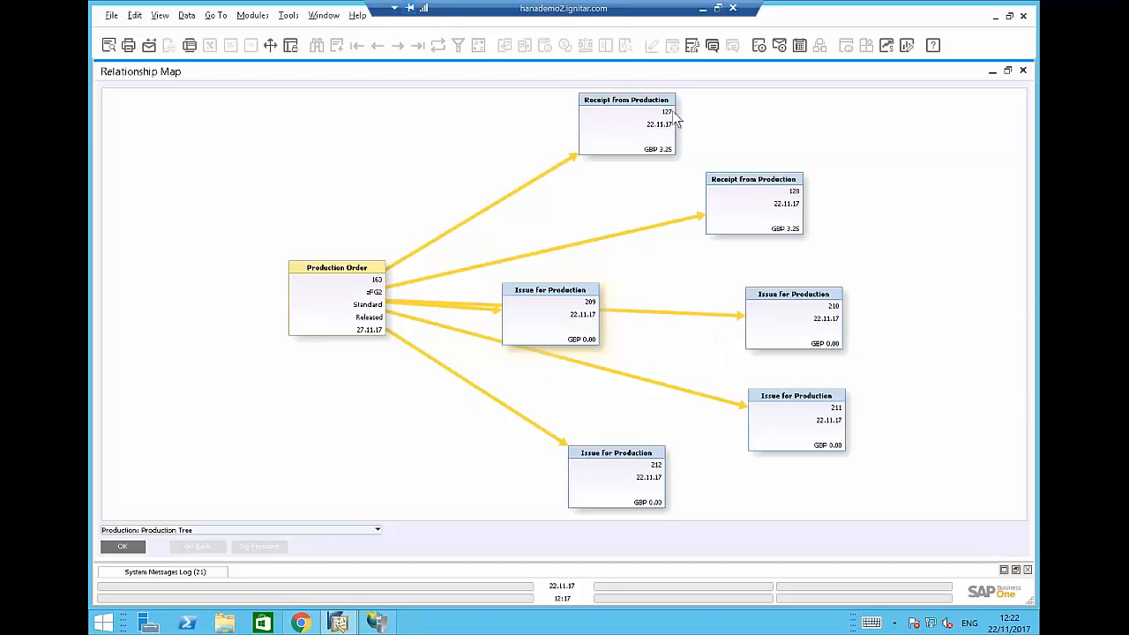
{"action": "double_click", "coordinate": [624, 107]}
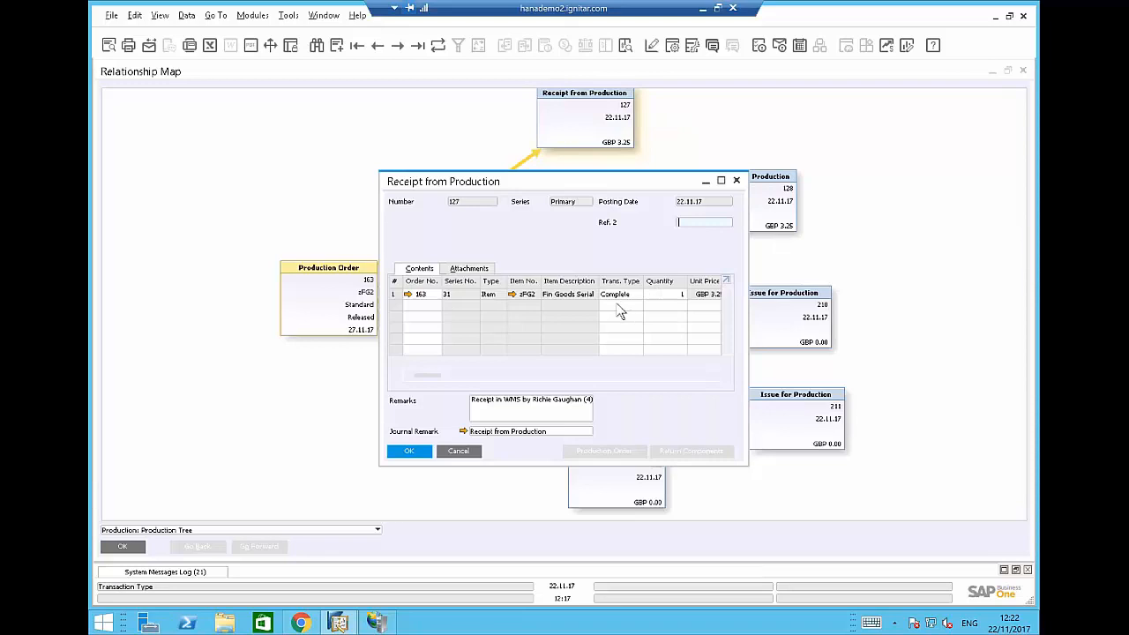
{"action": "left_click", "coordinate": [736, 180]}
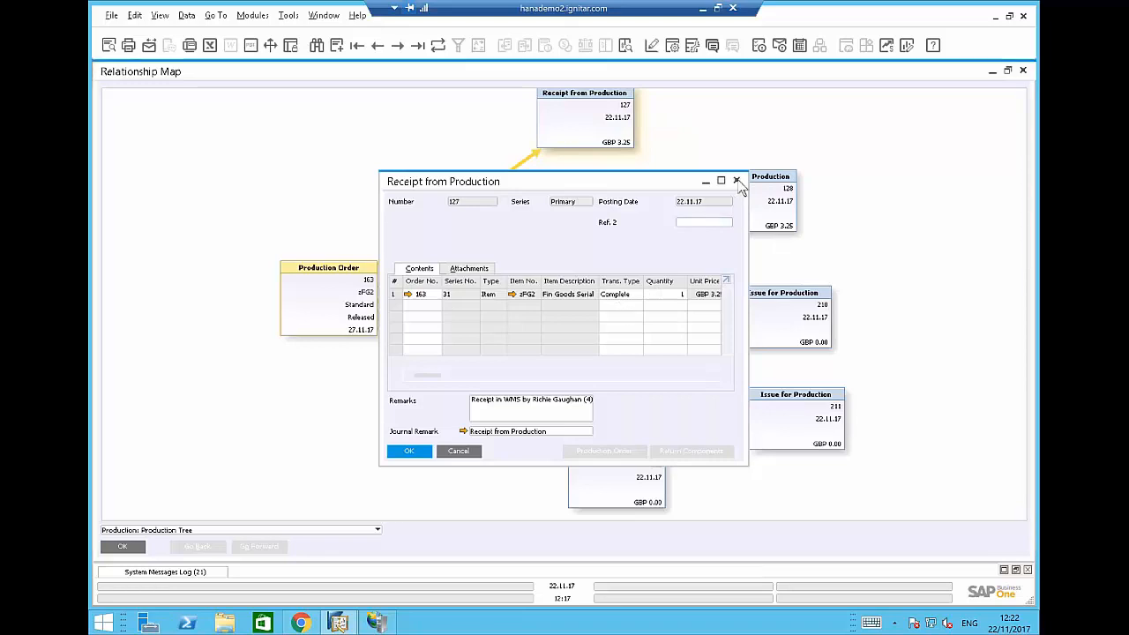
{"action": "double_click", "coordinate": [755, 182]}
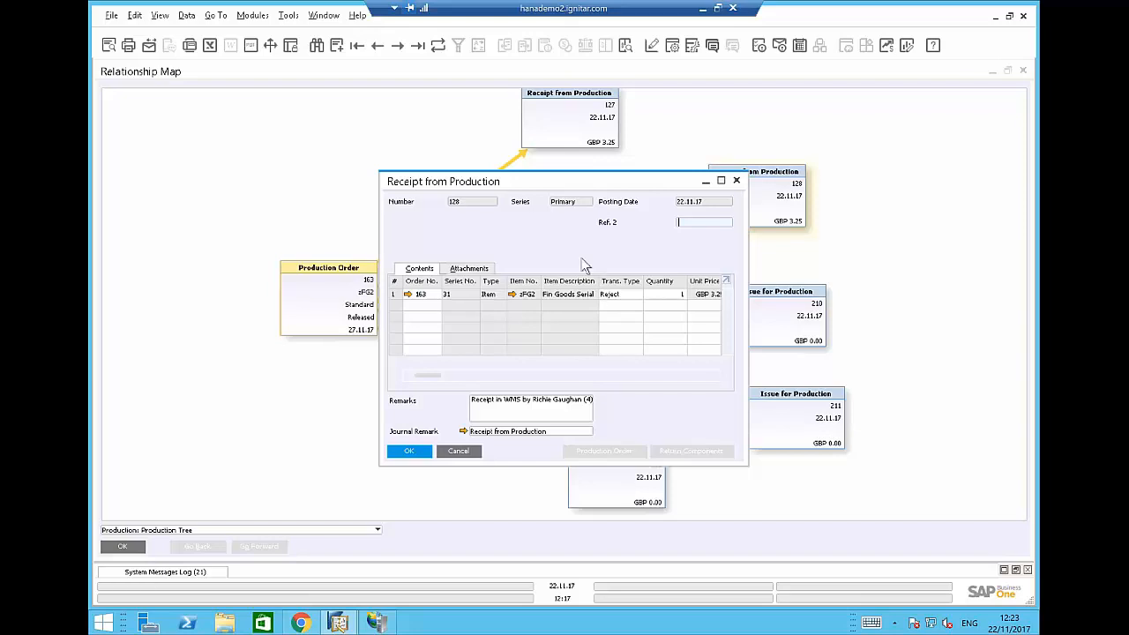
{"action": "left_click", "coordinate": [736, 179]}
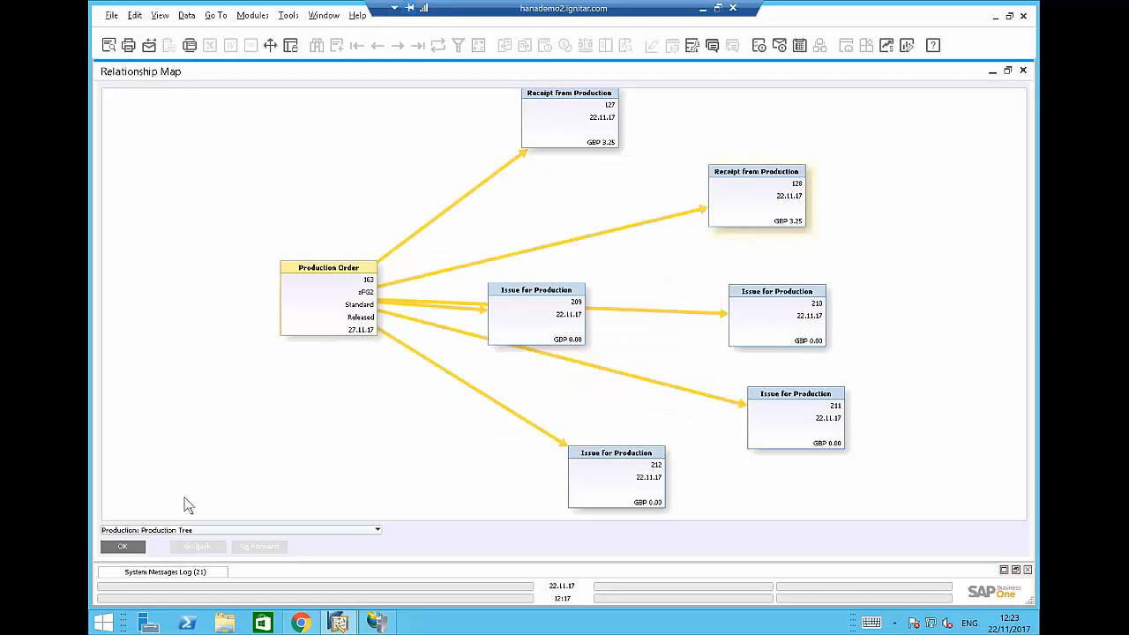
Close the map, refresh order 163 to show 2 issued per material, and show its user-defined fields.
{"action": "left_click", "coordinate": [127, 547]}
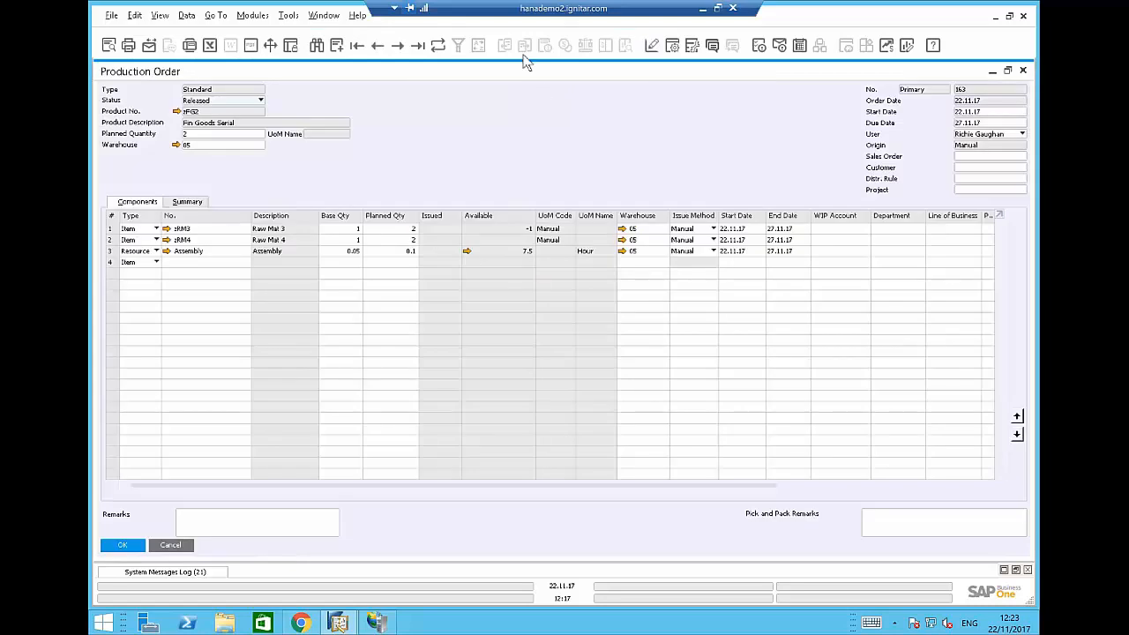
{"action": "left_click", "coordinate": [438, 46]}
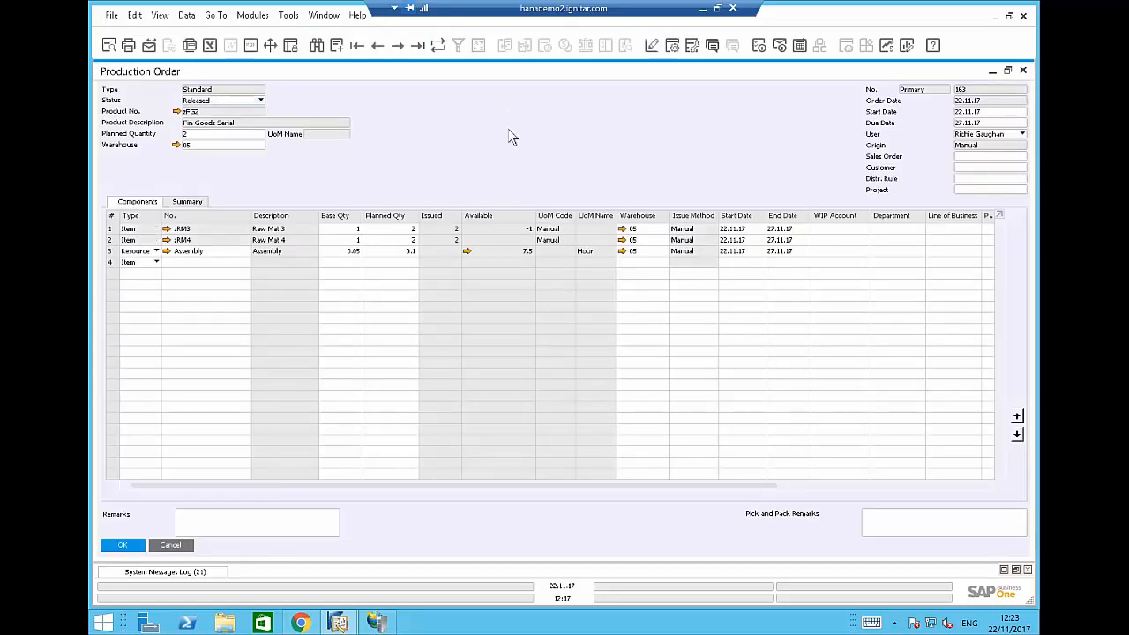
{"action": "key", "text": "ctrl+shift+u"}
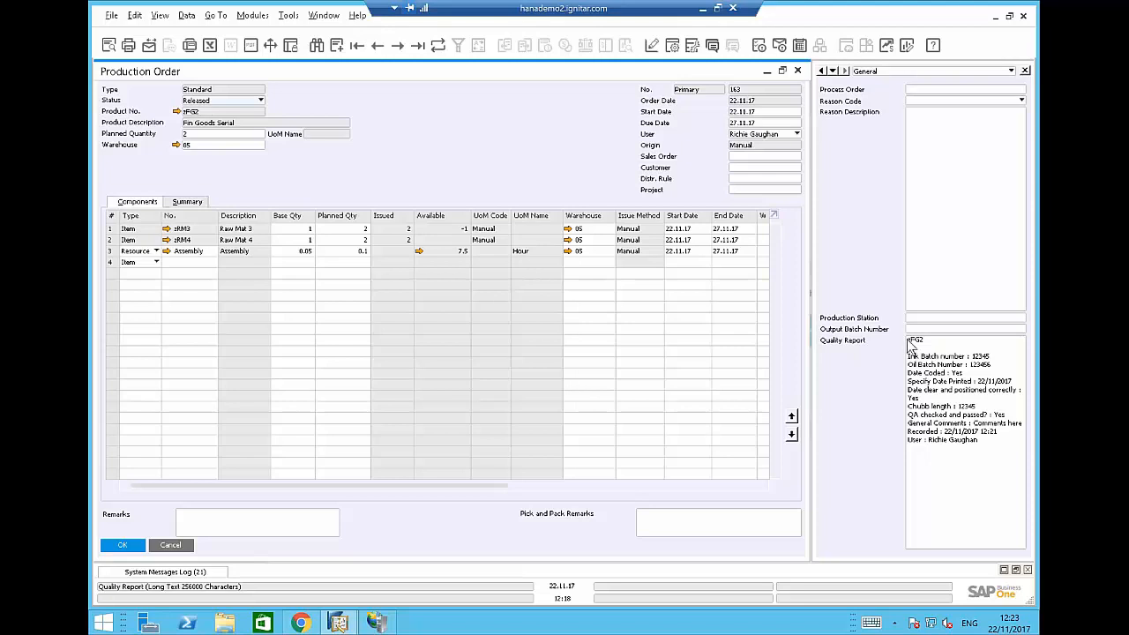
Review the Quality Report text, highlighting the general comments entry and Ink Batch number.
{"action": "left_click_drag", "start_coordinate": [912, 342], "coordinate": [985, 453]}
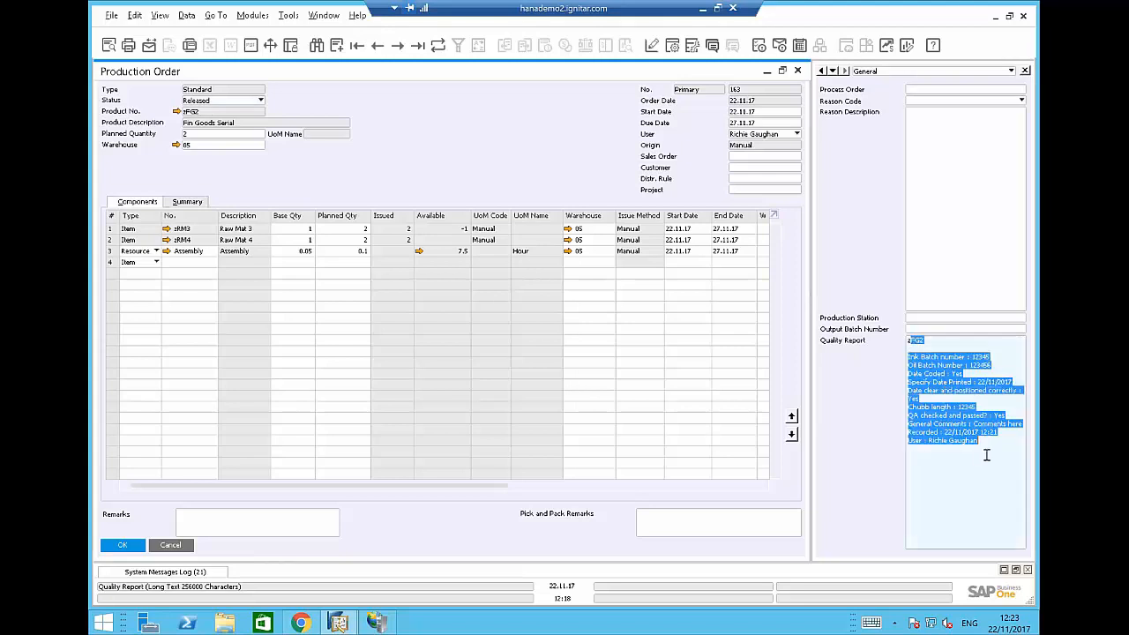
{"action": "left_click", "coordinate": [985, 457]}
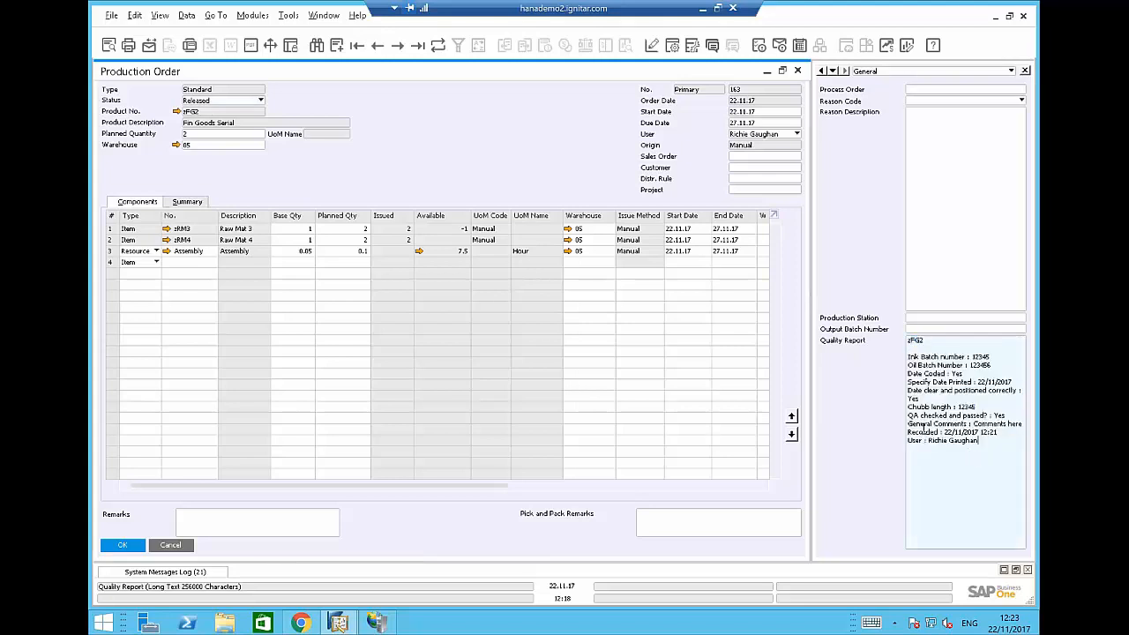
{"action": "left_click_drag", "start_coordinate": [973, 425], "coordinate": [1023, 424]}
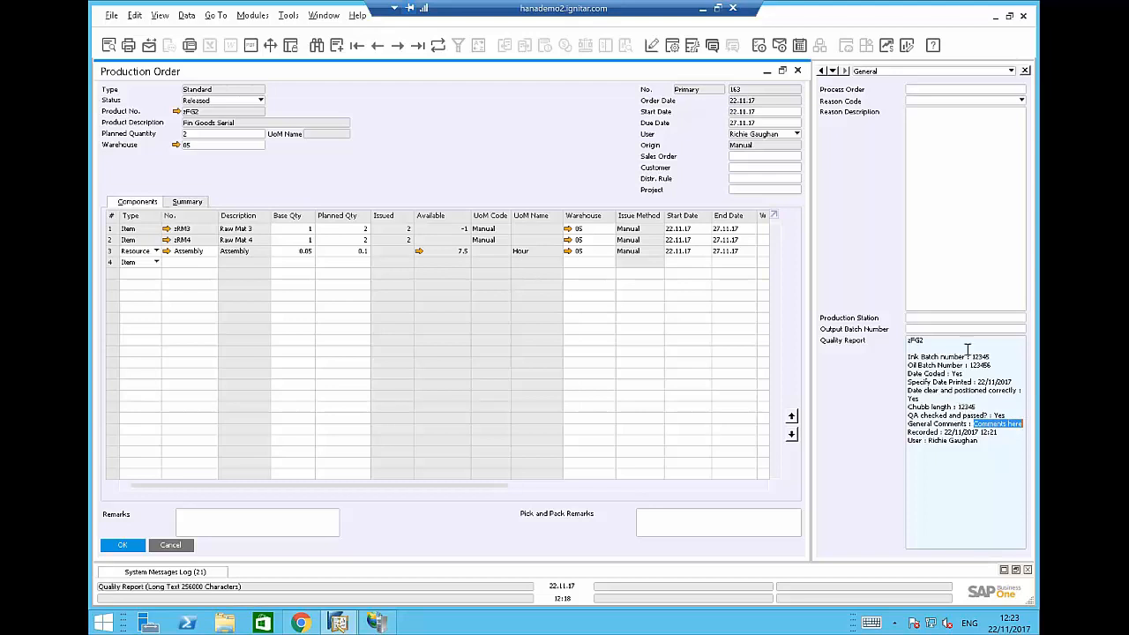
{"action": "left_click_drag", "start_coordinate": [973, 357], "coordinate": [1004, 365]}
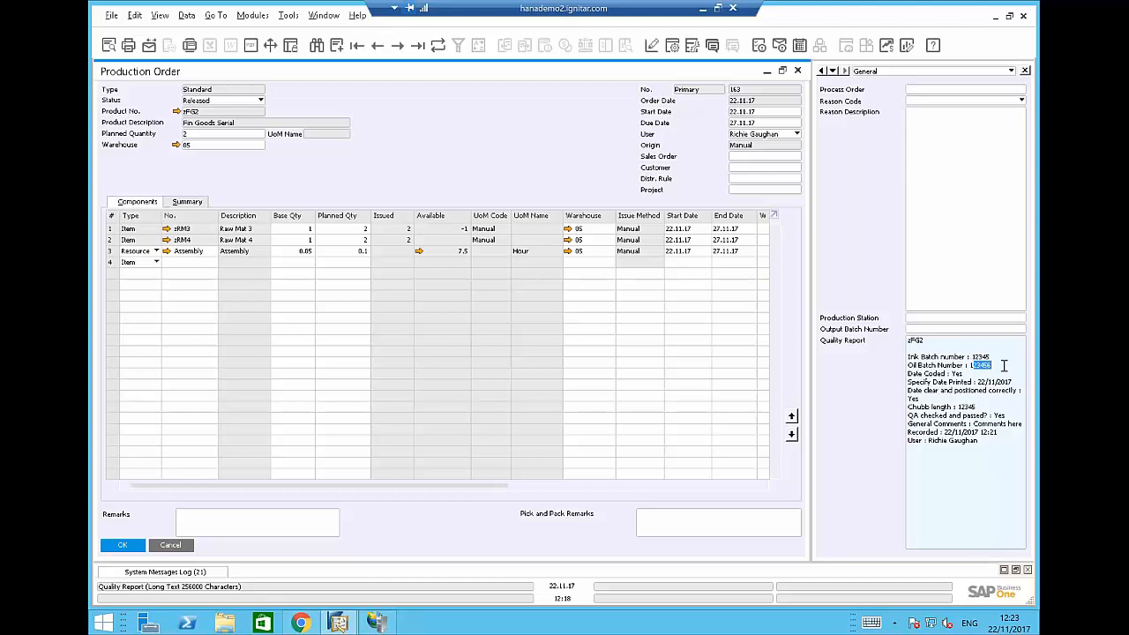